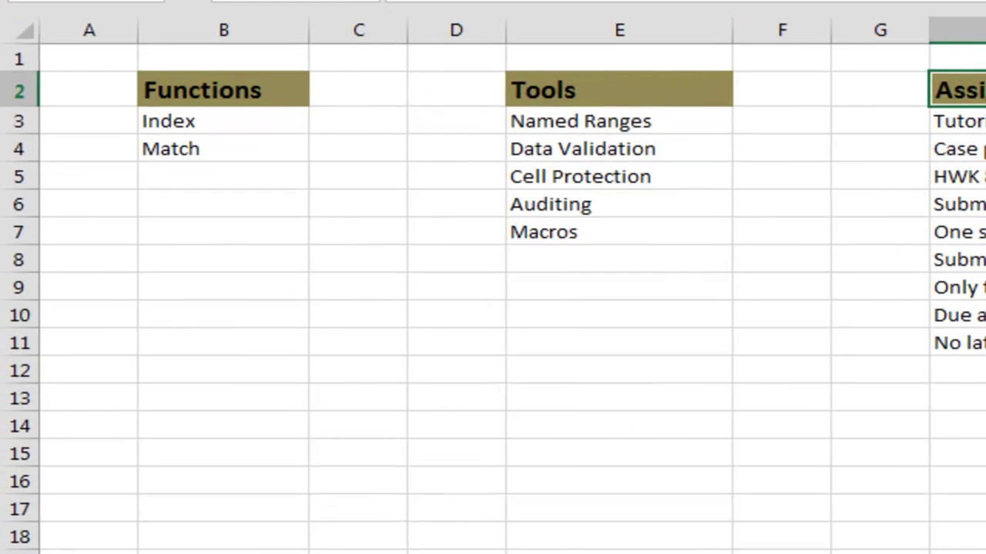
Step: Show the IF sheet and examine the weekend, overtime and bonus values in cells B14, B18, B19 and B23
{"action": "left_click", "coordinate": [31, 551]}
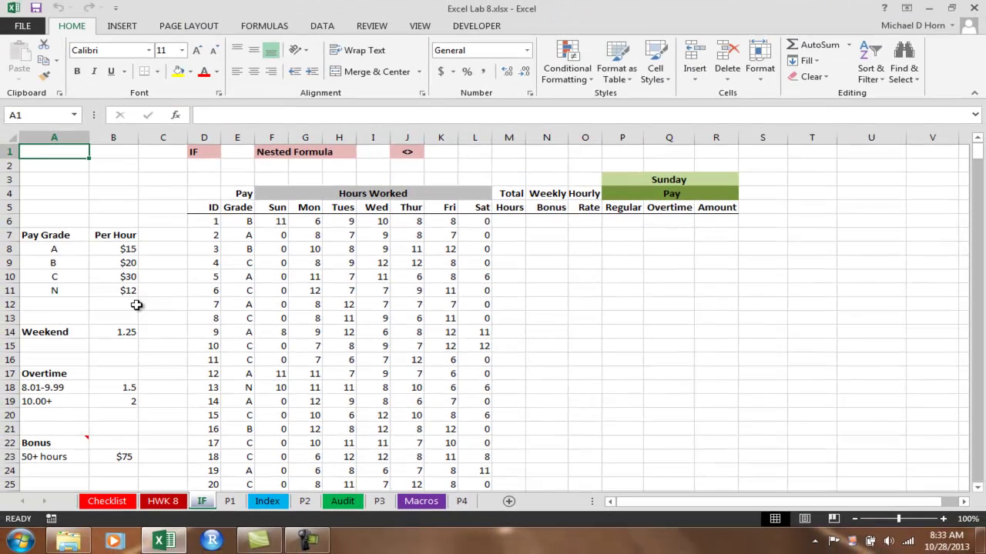
{"action": "scroll", "coordinate": [139, 233], "scroll_direction": "down", "scroll_amount": 1}
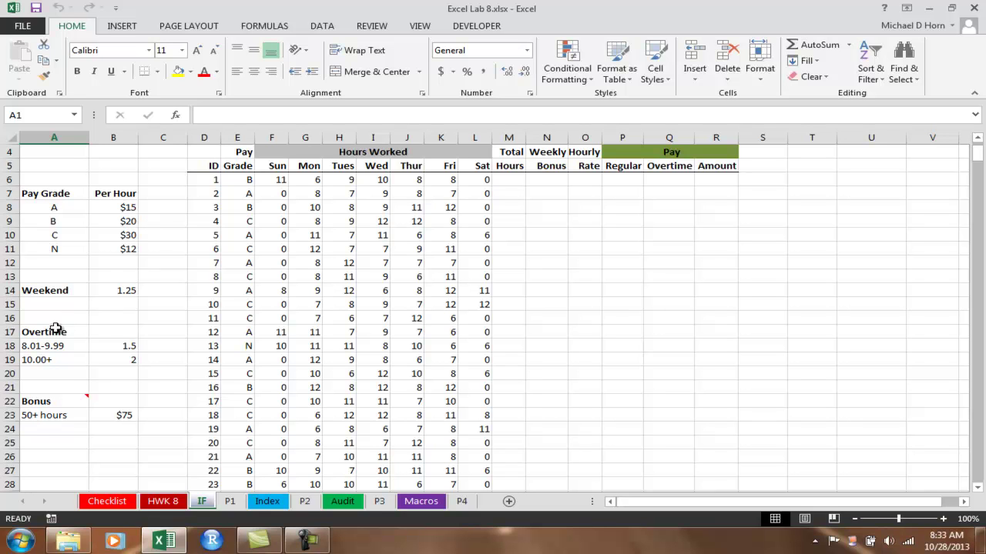
{"action": "left_click", "coordinate": [113, 289]}
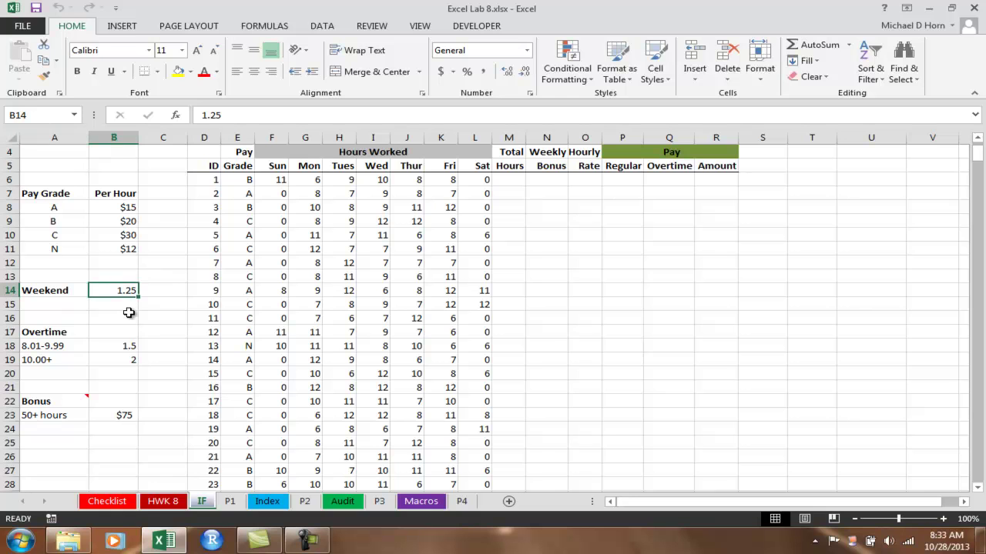
{"action": "left_click", "coordinate": [108, 346]}
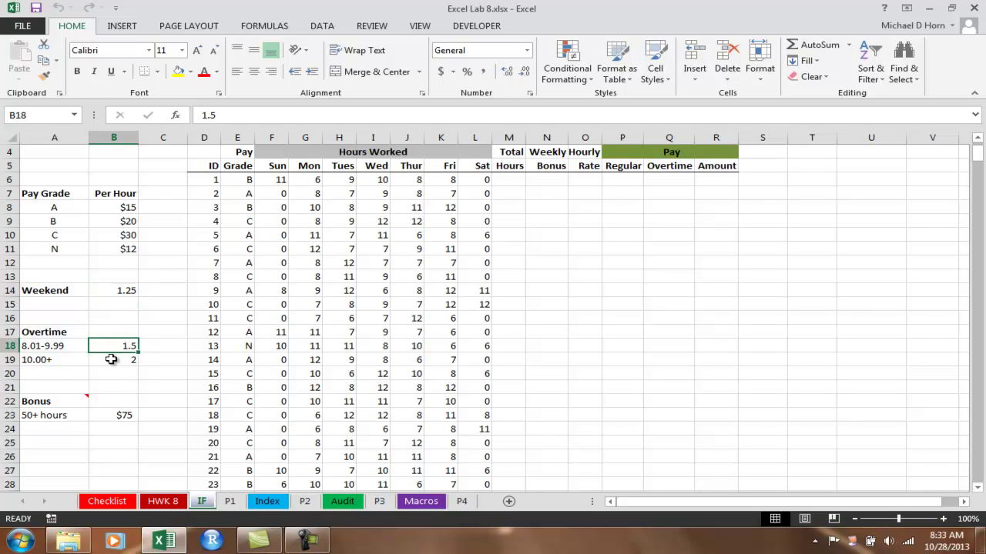
{"action": "left_click", "coordinate": [111, 361]}
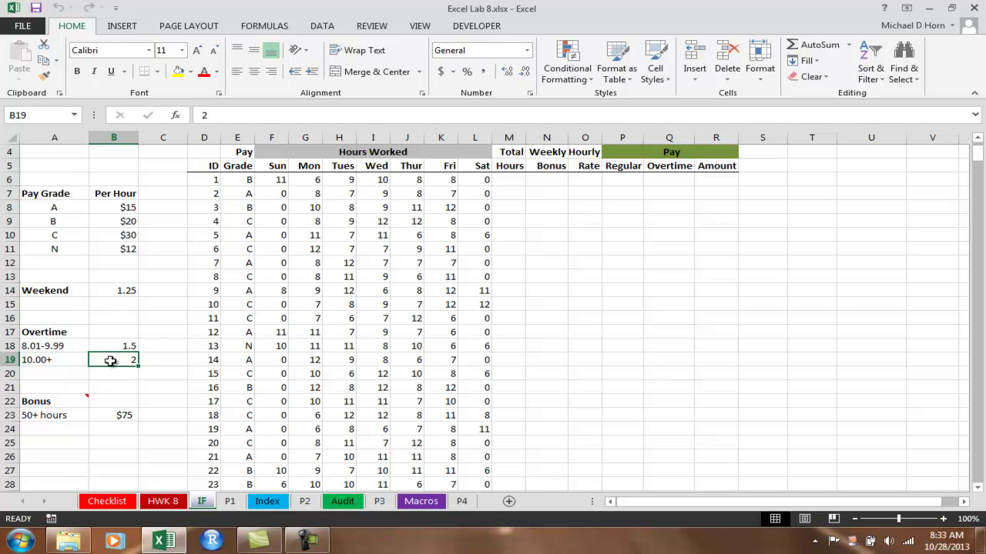
{"action": "left_click", "coordinate": [124, 416]}
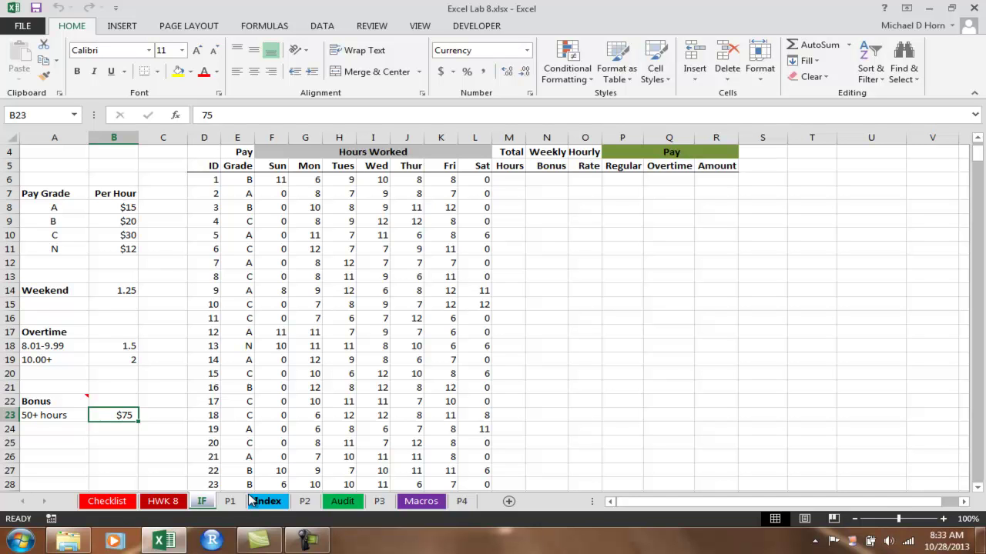
{"action": "scroll", "coordinate": [277, 432], "scroll_direction": "up", "scroll_amount": 1}
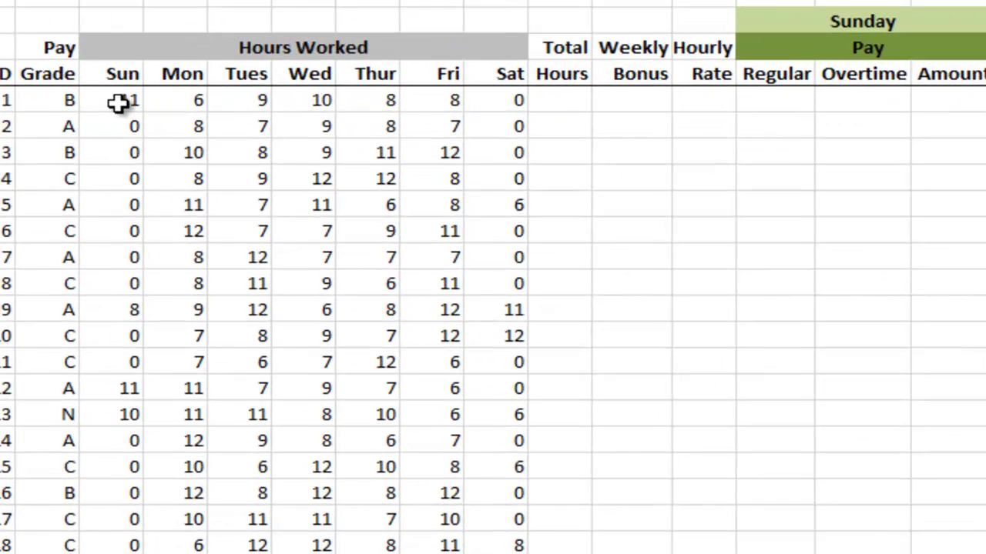
Step: Sum the Sunday to Saturday hours F6:L6 into M6 and fill the formula down the Total Hours column
{"action": "left_click_drag", "start_coordinate": [279, 221], "coordinate": [291, 223]}
{"action": "left_click_drag", "start_coordinate": [134, 87], "coordinate": [572, 93]}
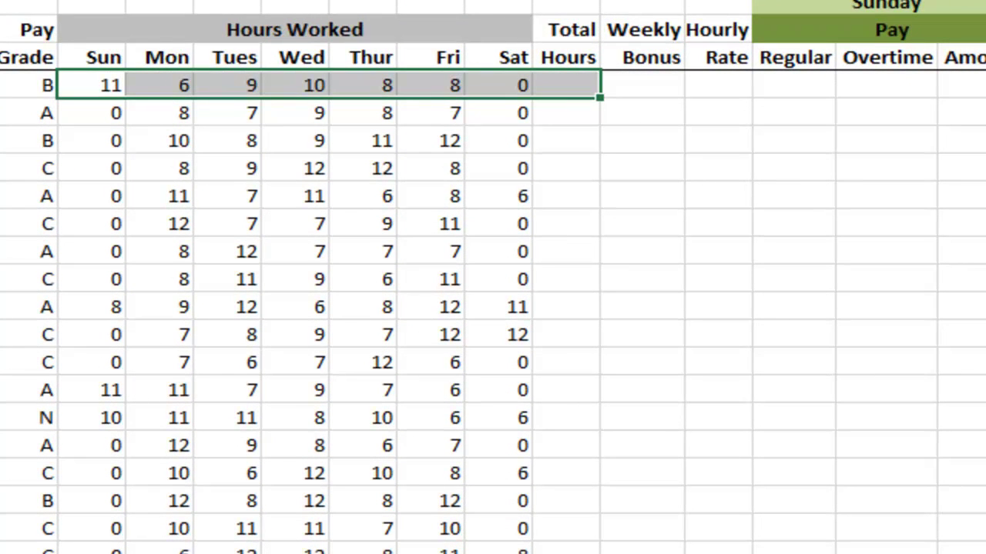
{"action": "key", "text": "alt+equal"}
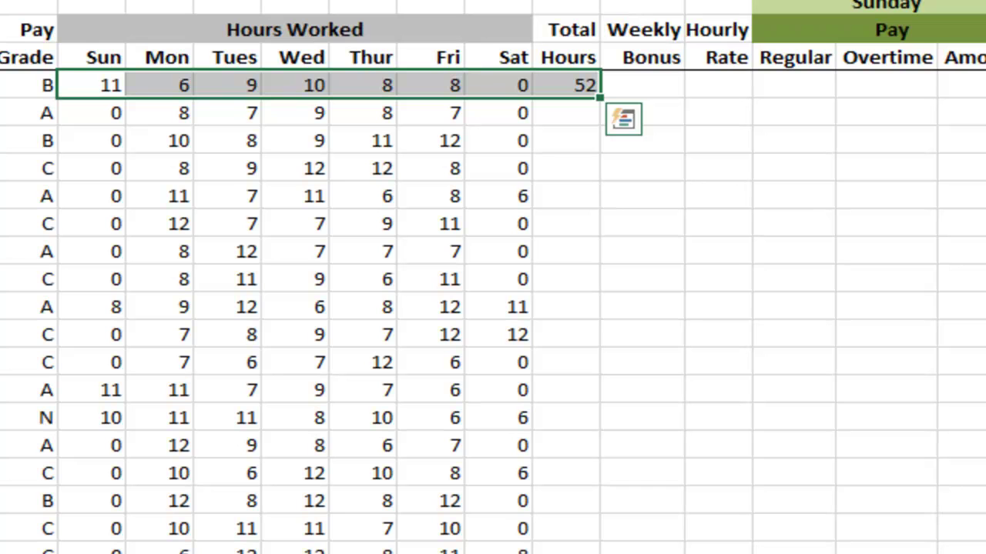
{"action": "left_click", "coordinate": [568, 91]}
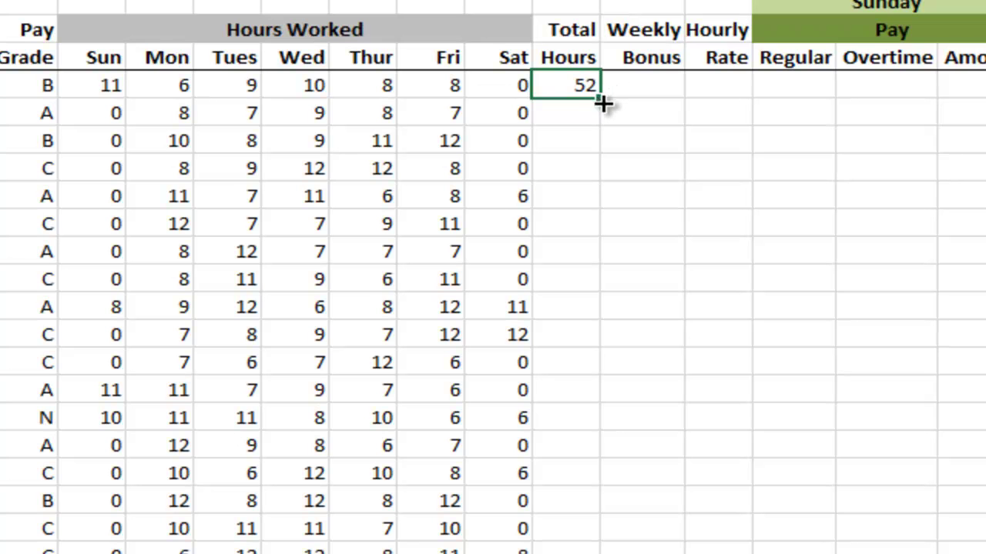
{"action": "double_click", "coordinate": [600, 102]}
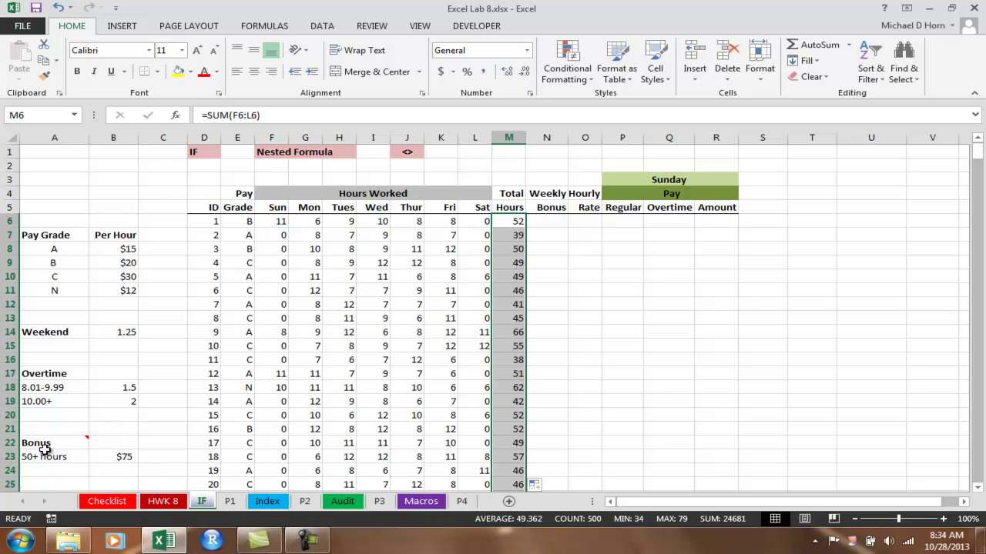
Step: Begin an IF formula in the first Weekly Bonus cell, N6, with the logical test E6<>"N"
{"action": "mouse_move", "coordinate": [50, 443]}
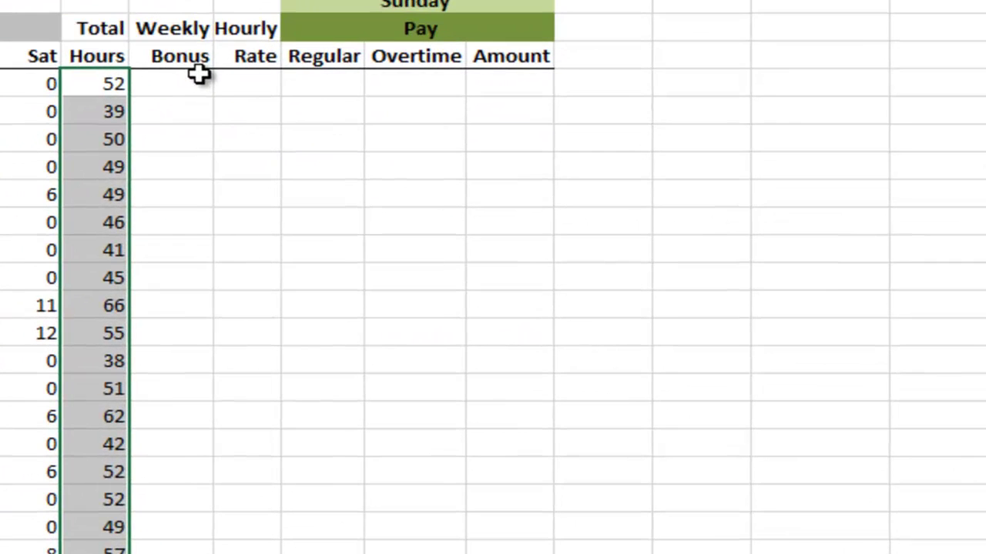
{"action": "left_click", "coordinate": [564, 222]}
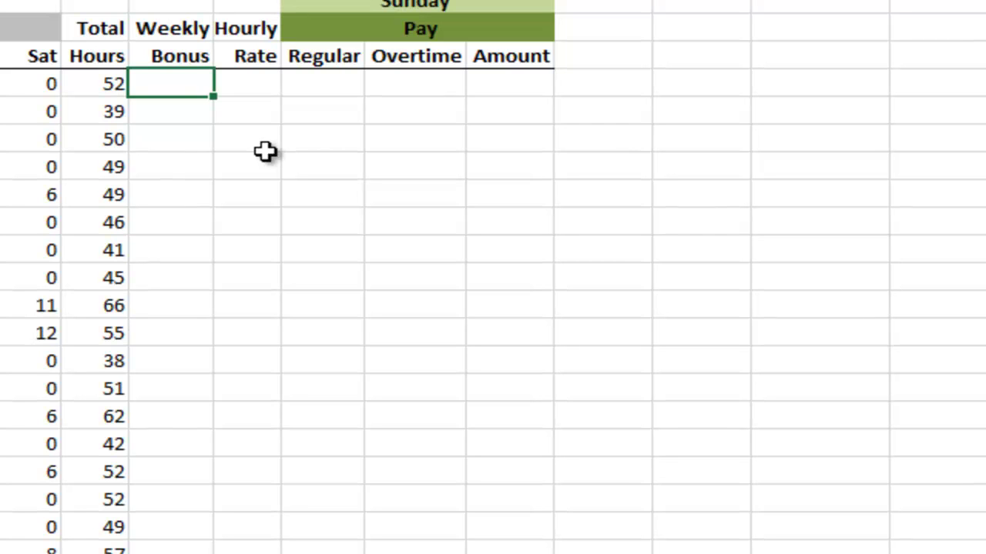
{"action": "type", "text": "=if"}
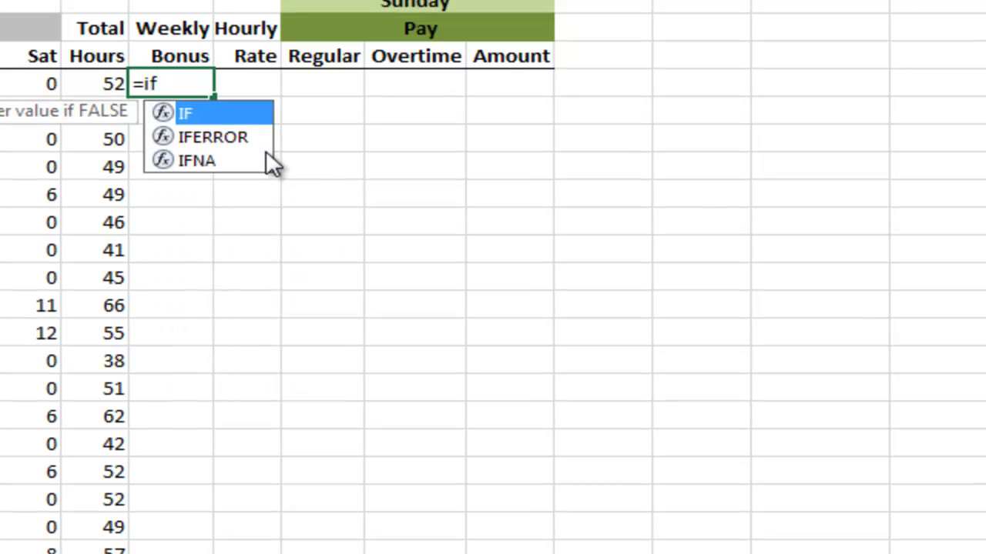
{"action": "type", "text": "("}
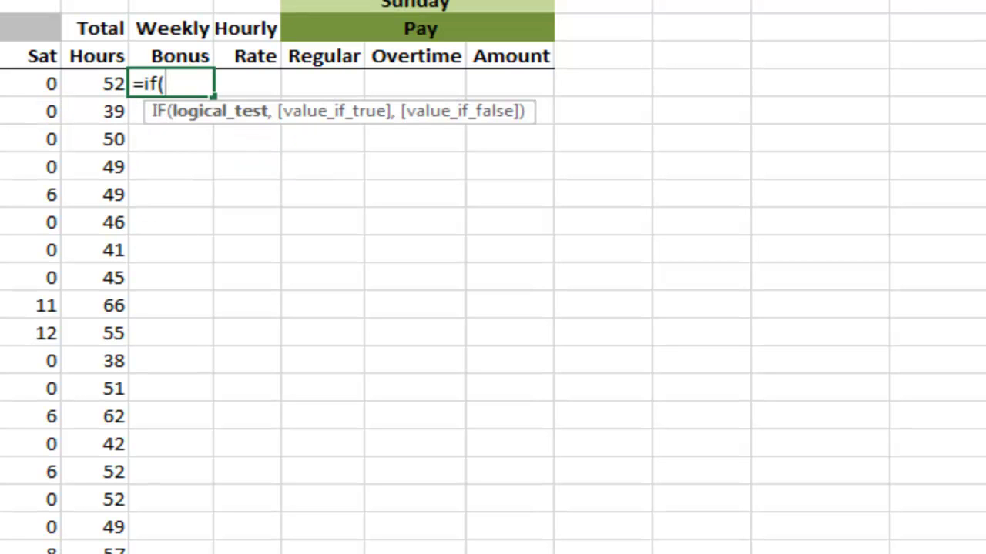
{"action": "type", "text": "E6<>"}
{"action": "type", "text": "\"N\","}
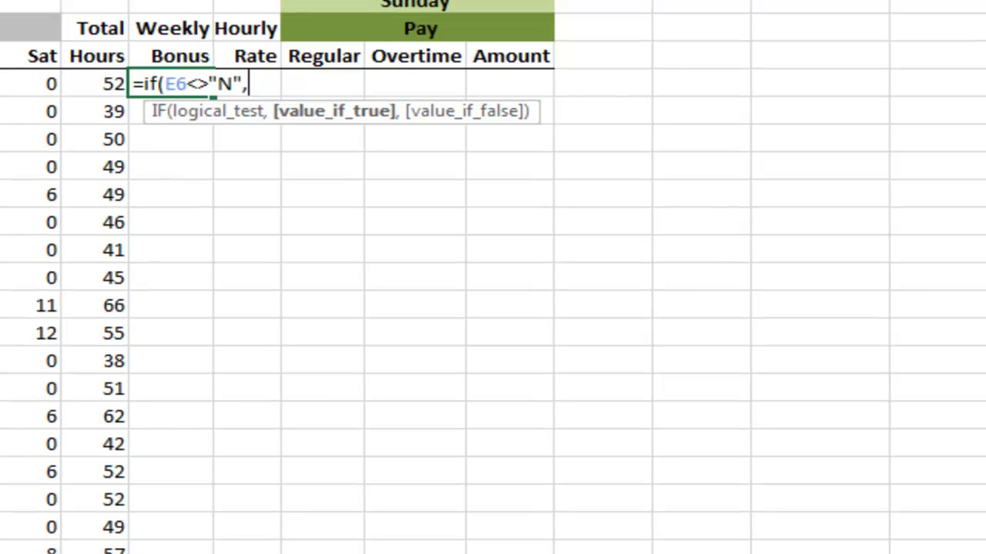
Step: Complete the N6 formula with the nested IF(M6>=50,75,0) as the true value and 0 as the false value
{"action": "type", "text": "if"}
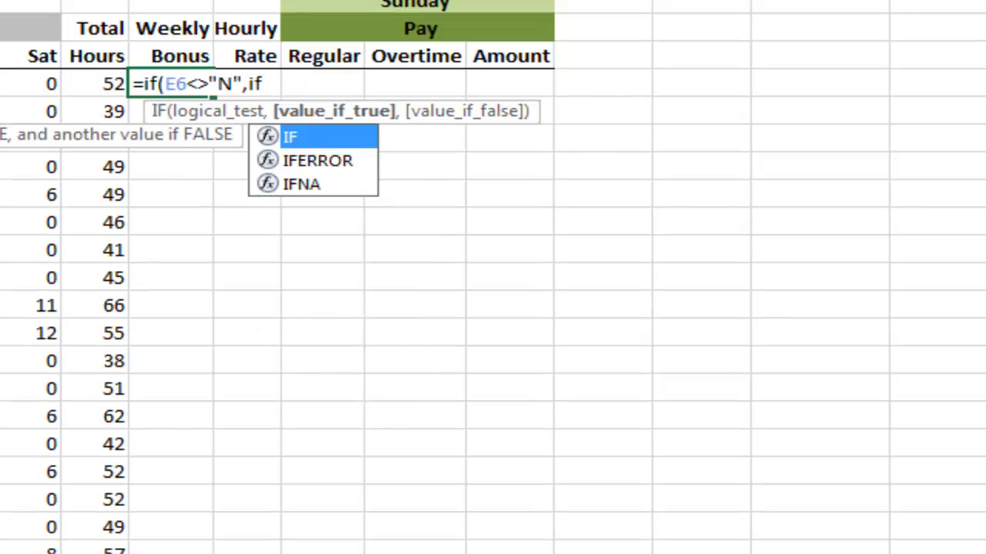
{"action": "type", "text": "("}
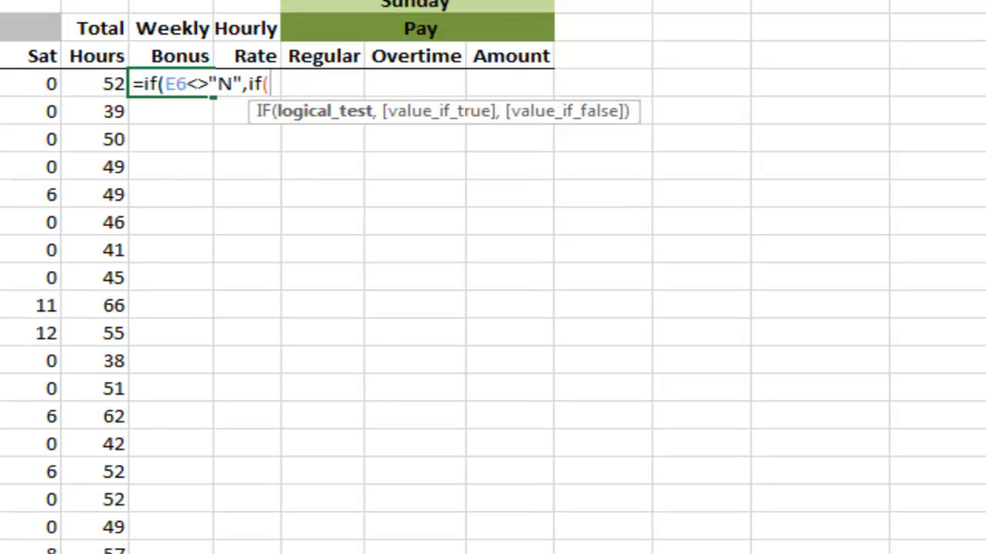
{"action": "left_click", "coordinate": [99, 85]}
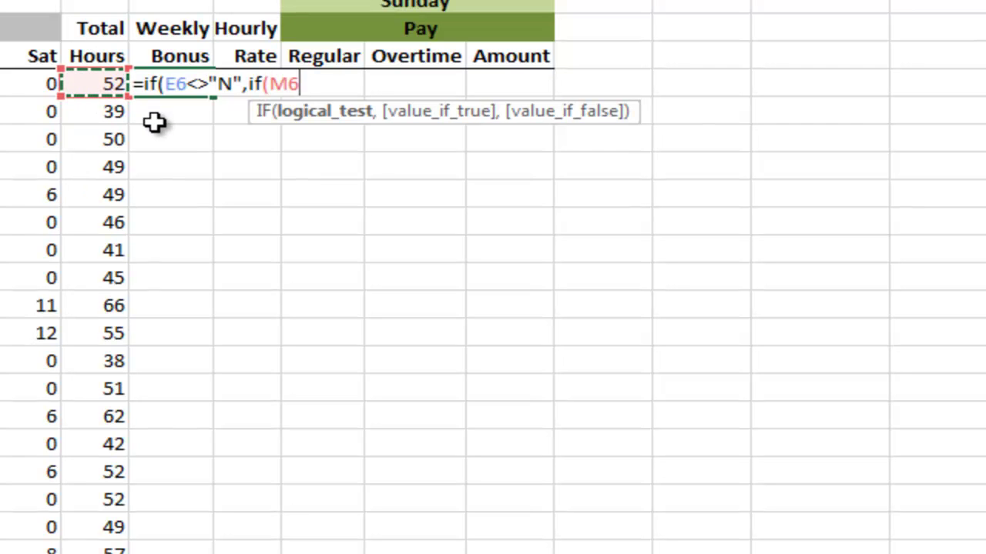
{"action": "type", "text": ">=50"}
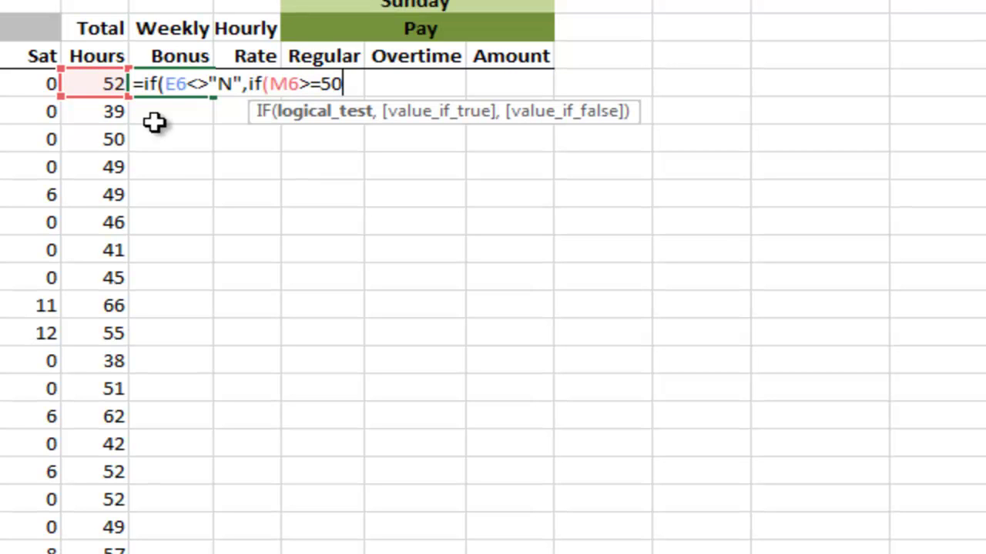
{"action": "type", "text": ","}
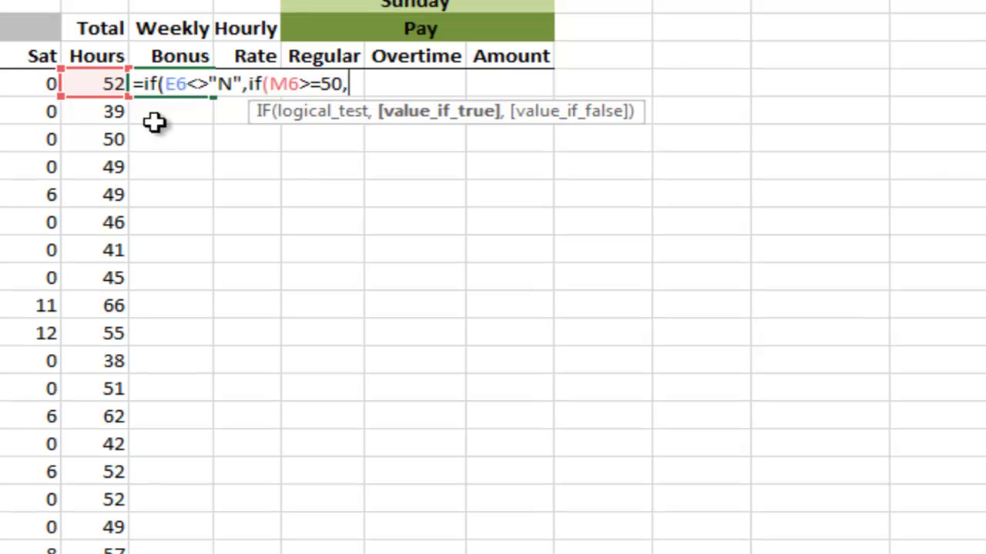
{"action": "type", "text": "75,"}
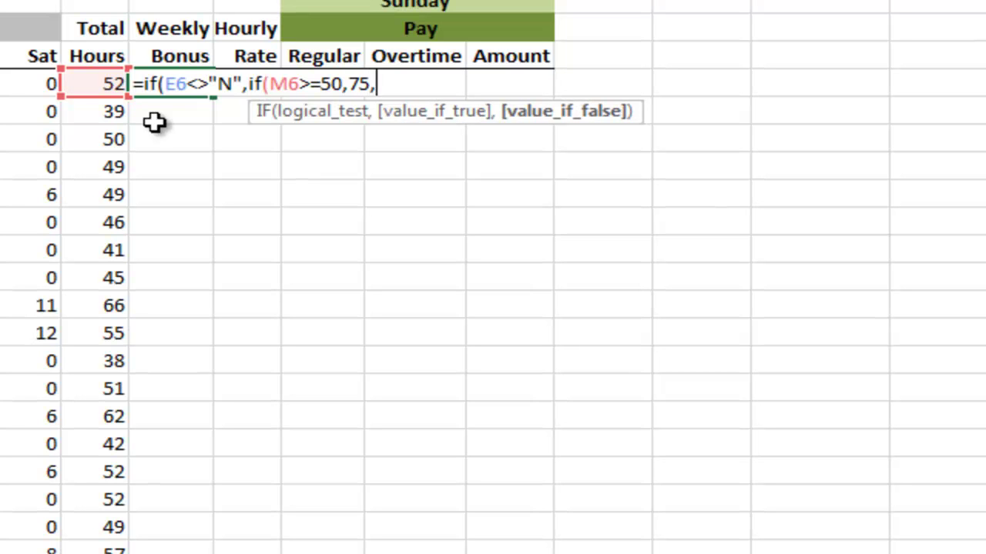
{"action": "type", "text": "0)"}
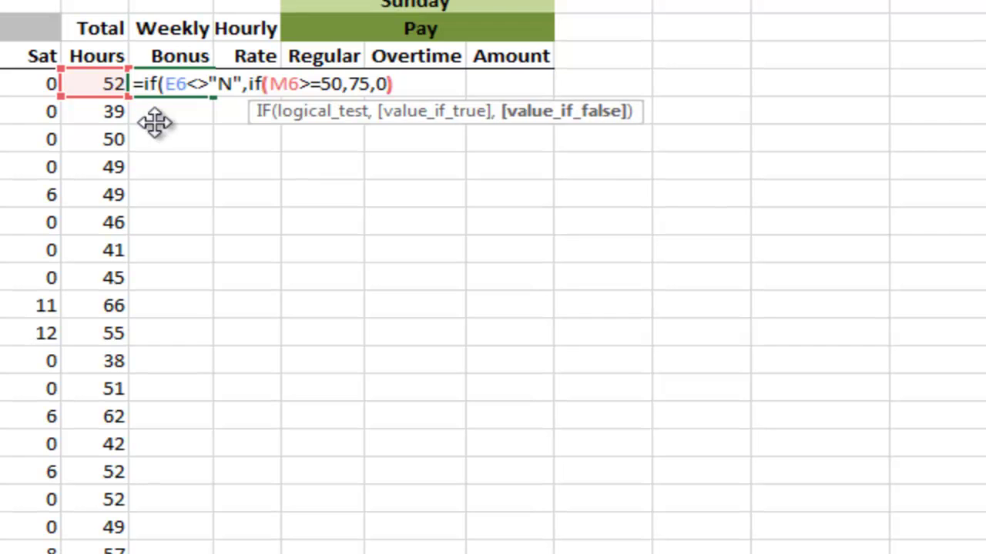
{"action": "type", "text": ","}
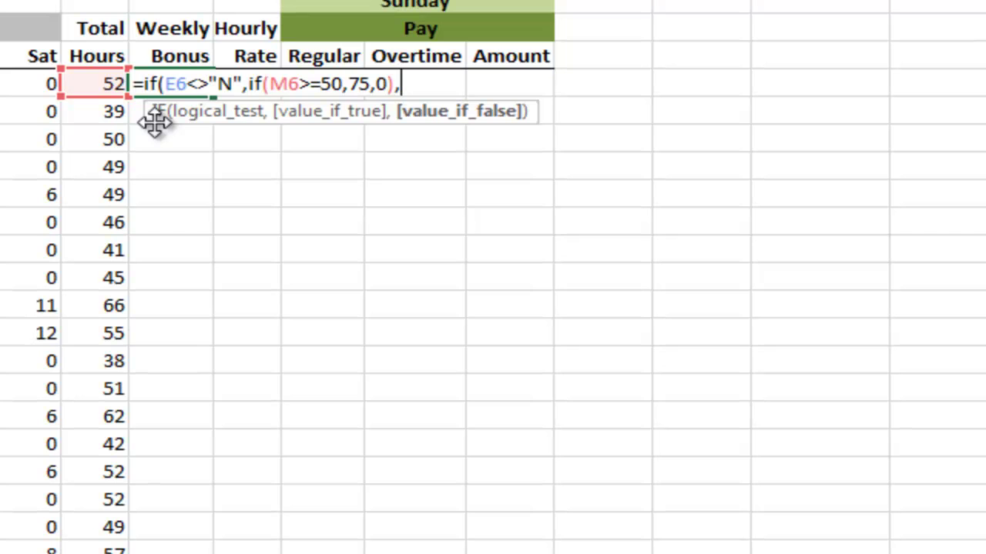
{"action": "type", "text": "0)"}
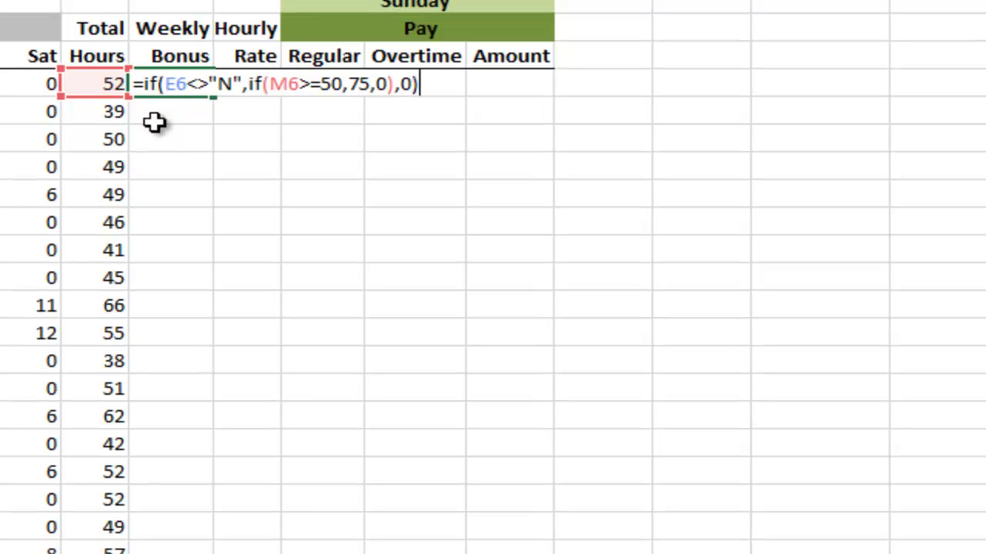
{"action": "key", "text": "Return"}
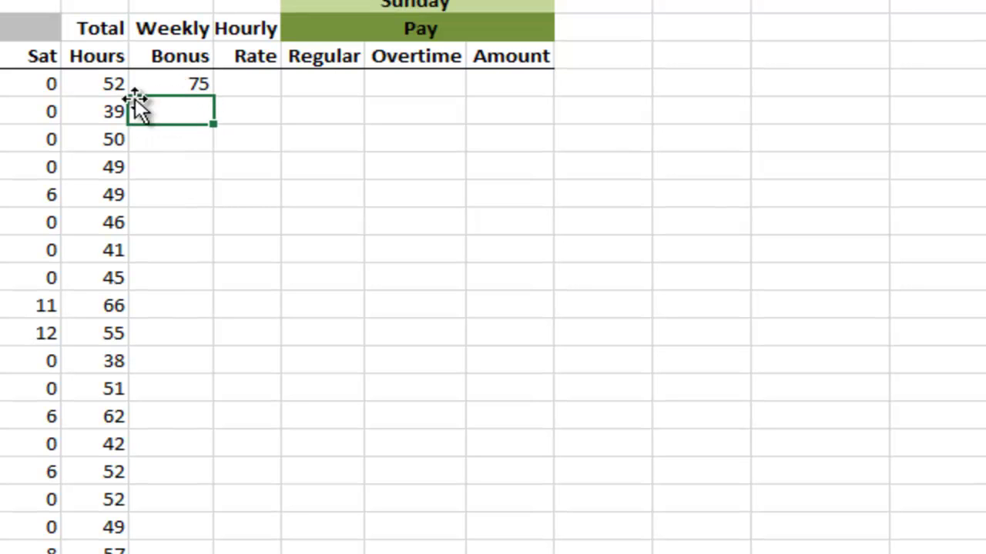
Step: Fill the N6 bonus formula down the Weekly Bonus column and check the results in the rows below
{"action": "left_click", "coordinate": [168, 85]}
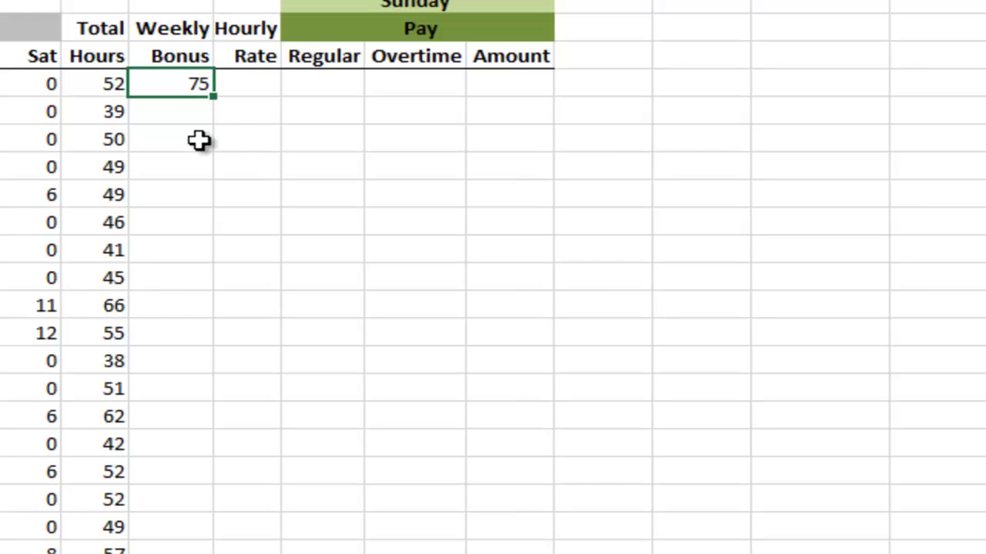
{"action": "double_click", "coordinate": [216, 97]}
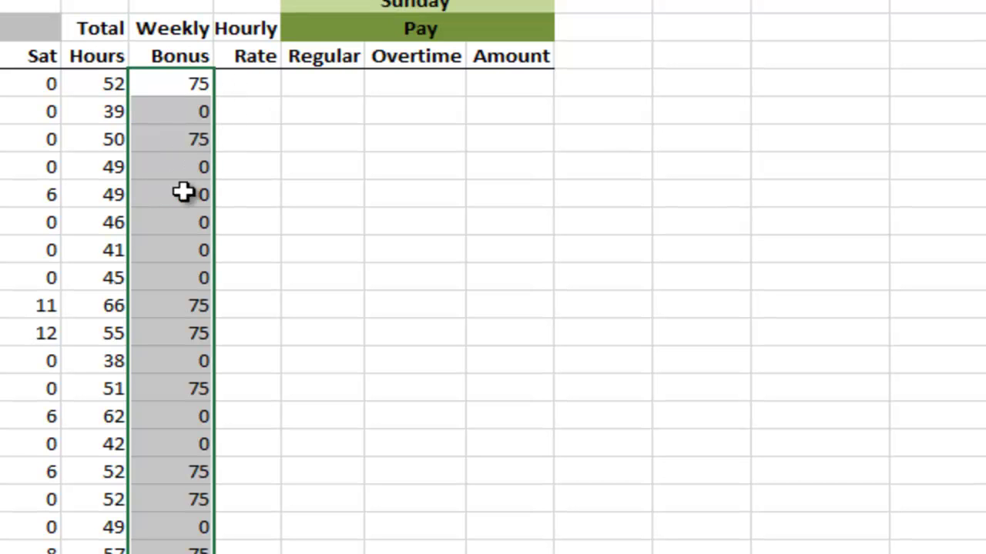
{"action": "scroll", "coordinate": [199, 491], "scroll_direction": "down", "scroll_amount": 10}
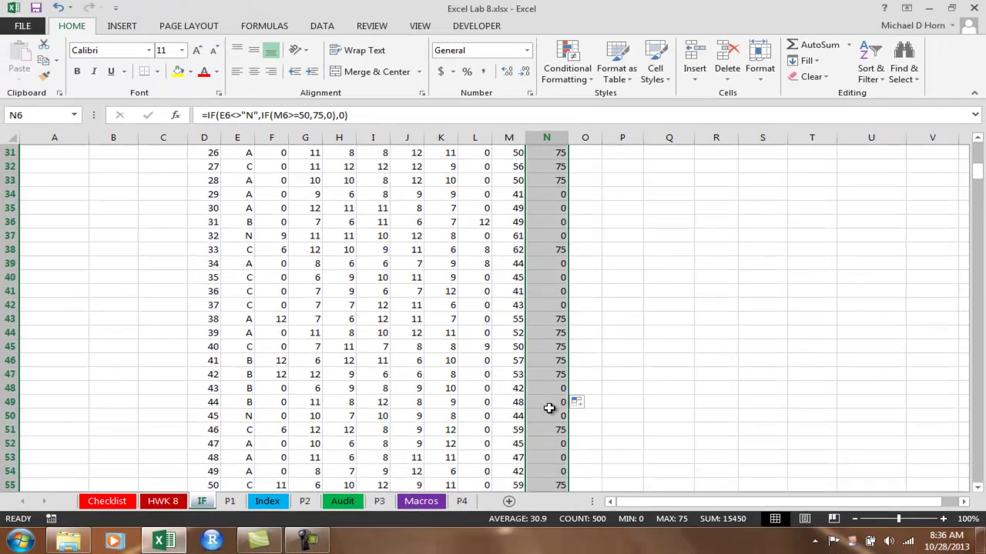
{"action": "scroll", "coordinate": [550, 409], "scroll_direction": "down", "scroll_amount": 2}
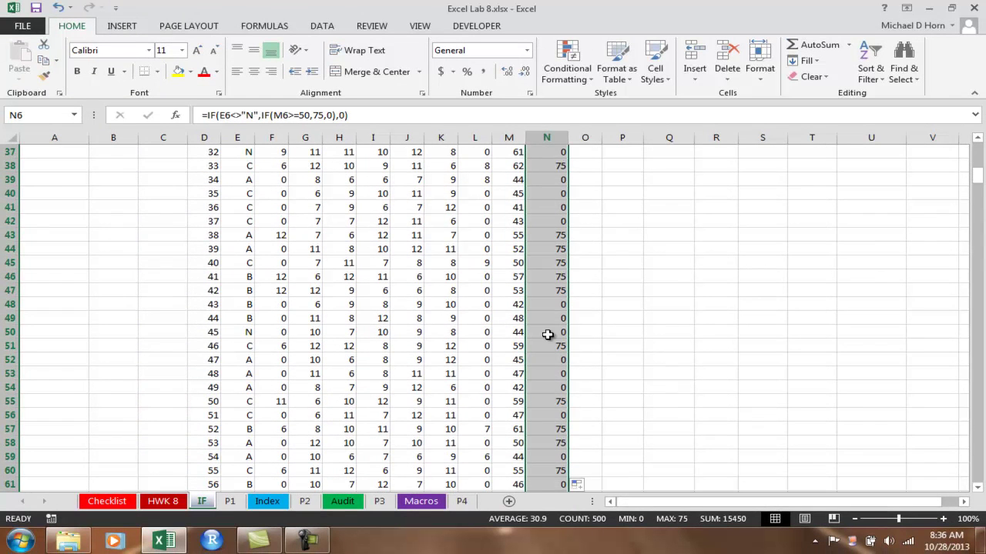
{"action": "scroll", "coordinate": [554, 366], "scroll_direction": "down", "scroll_amount": 1}
{"action": "scroll", "coordinate": [553, 366], "scroll_direction": "down", "scroll_amount": 3}
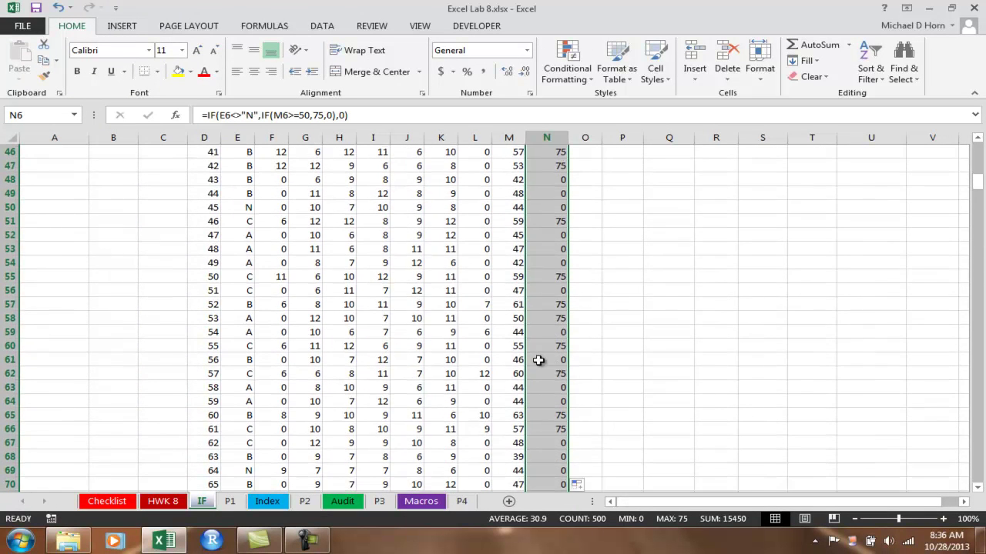
{"action": "scroll", "coordinate": [530, 384], "scroll_direction": "down", "scroll_amount": 1}
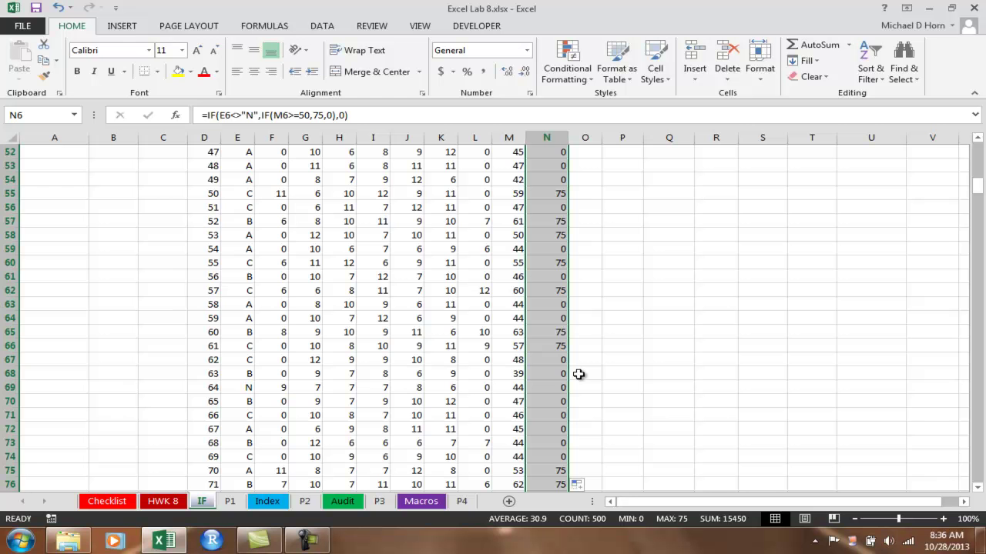
{"action": "scroll", "coordinate": [579, 374], "scroll_direction": "up", "scroll_amount": 17}
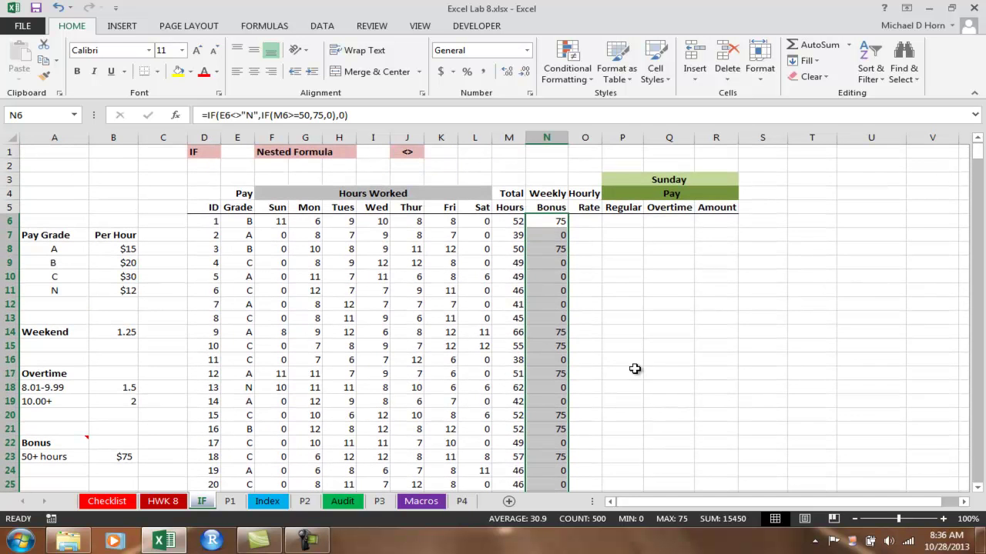
Step: Enter the formula =VLOOKUP(E6,A8:B11,2) in the first Hourly Rate cell, O6, to look up the pay grade's rate
{"action": "left_click", "coordinate": [592, 221]}
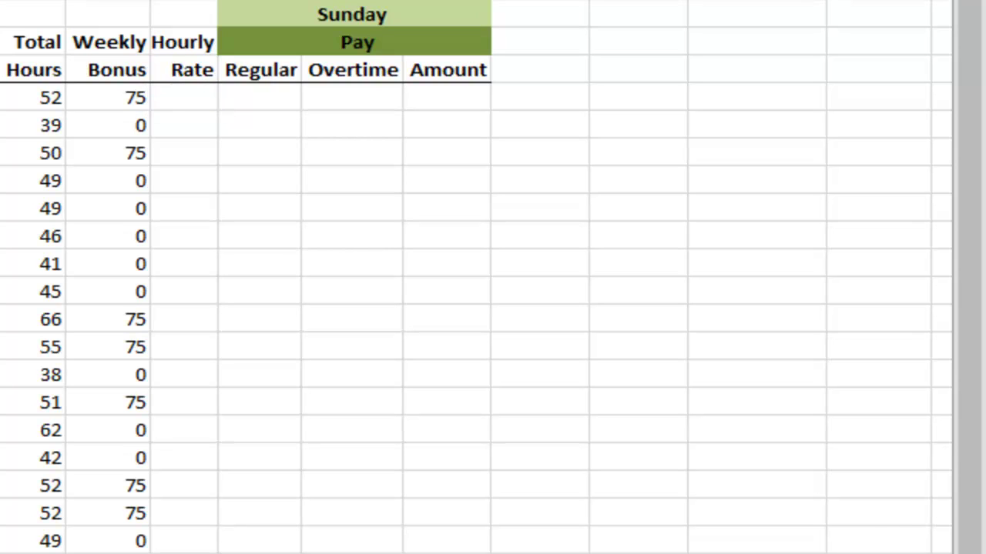
{"action": "left_click", "coordinate": [213, 93]}
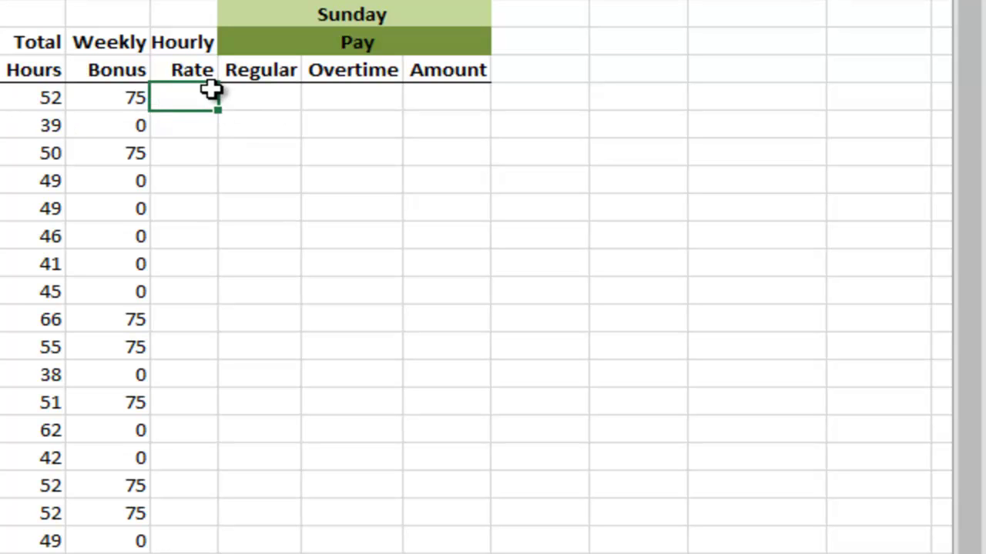
{"action": "type", "text": "=vl"}
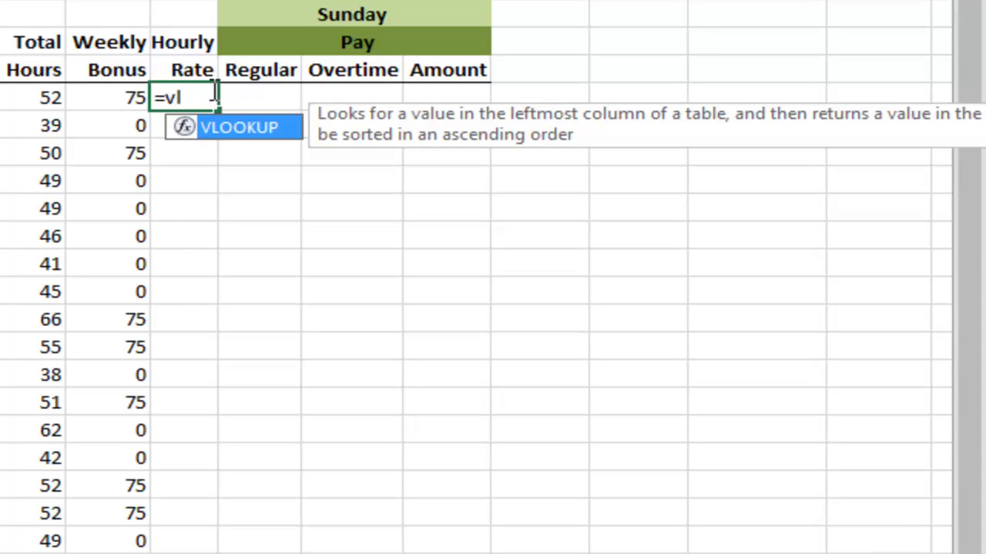
{"action": "type", "text": "ookup("}
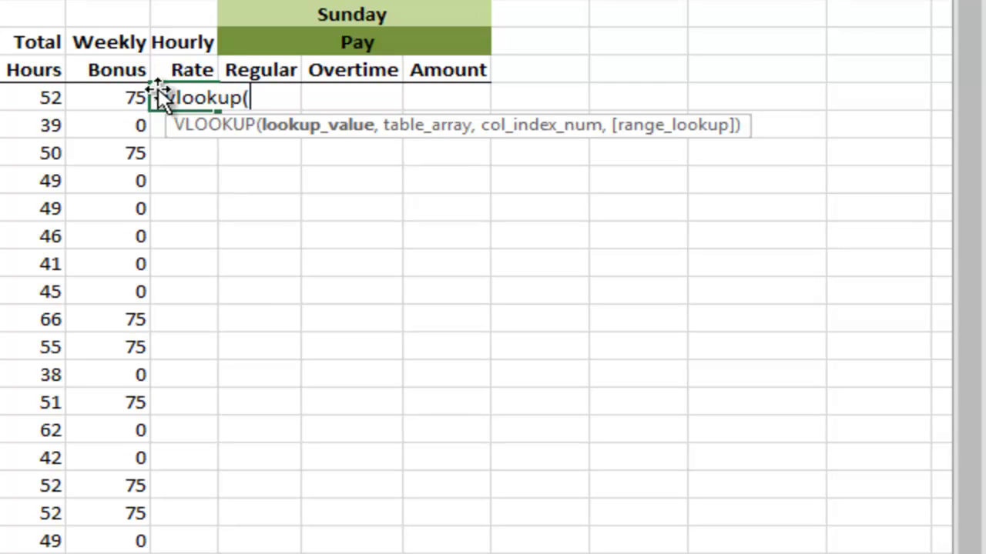
{"action": "type", "text": "E6"}
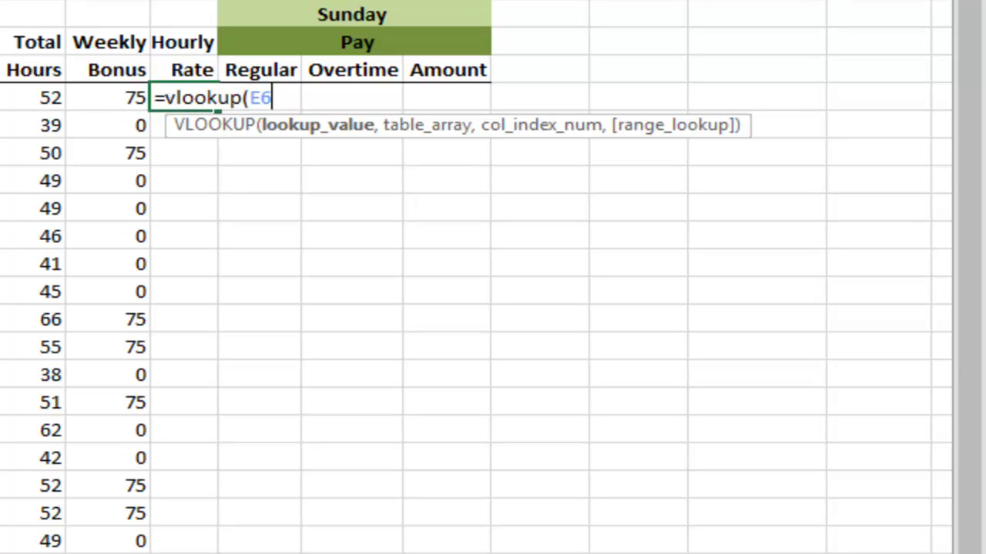
{"action": "type", "text": ","}
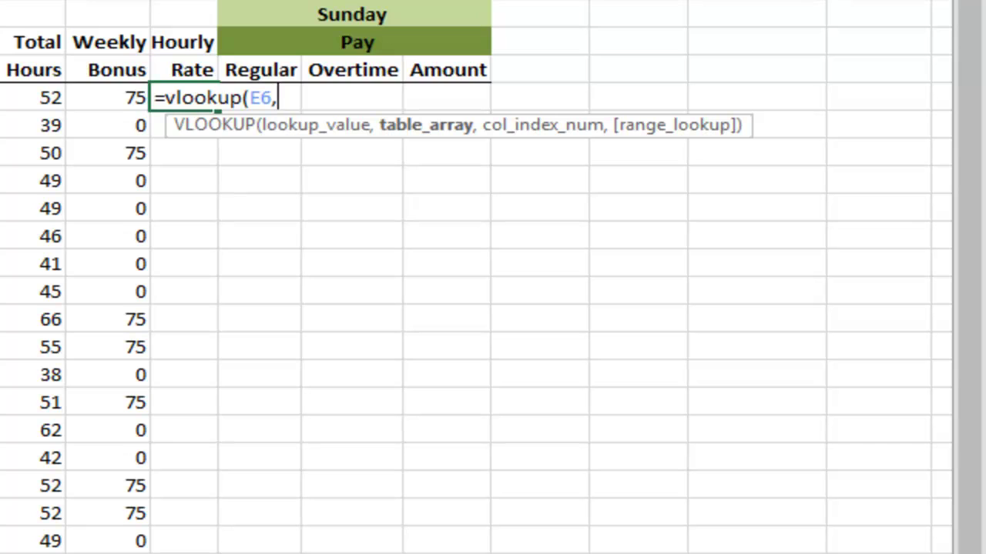
{"action": "type", "text": "A8:B11"}
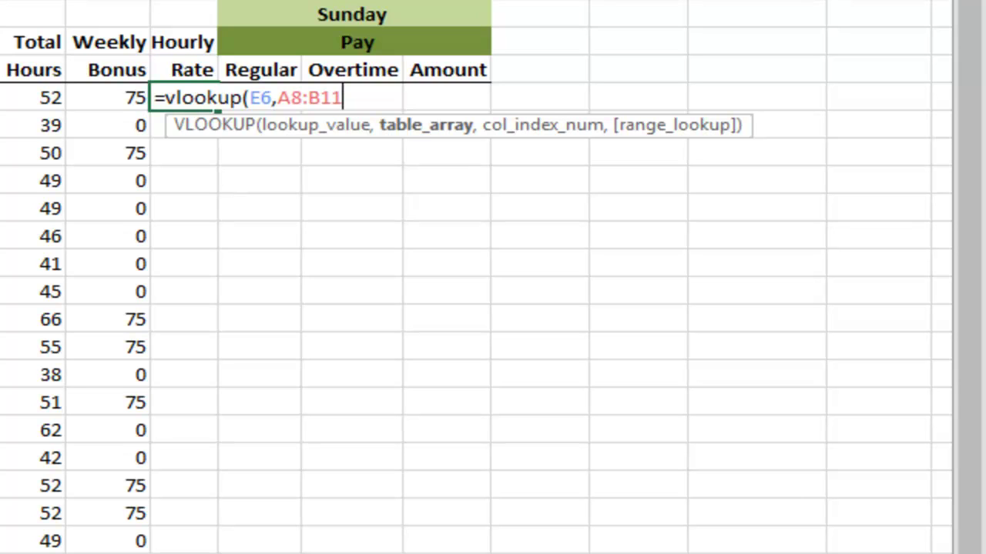
{"action": "type", "text": ",2"}
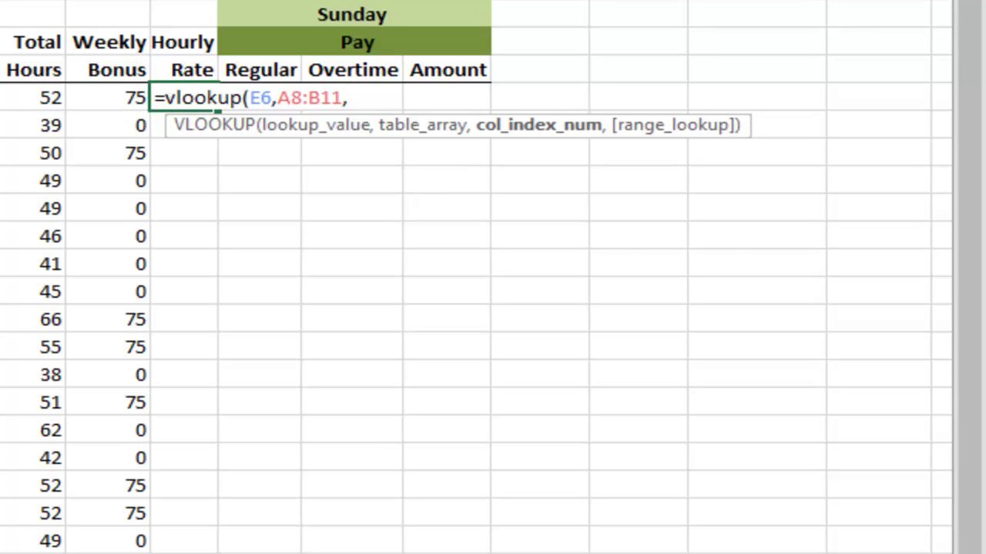
{"action": "type", "text": ")"}
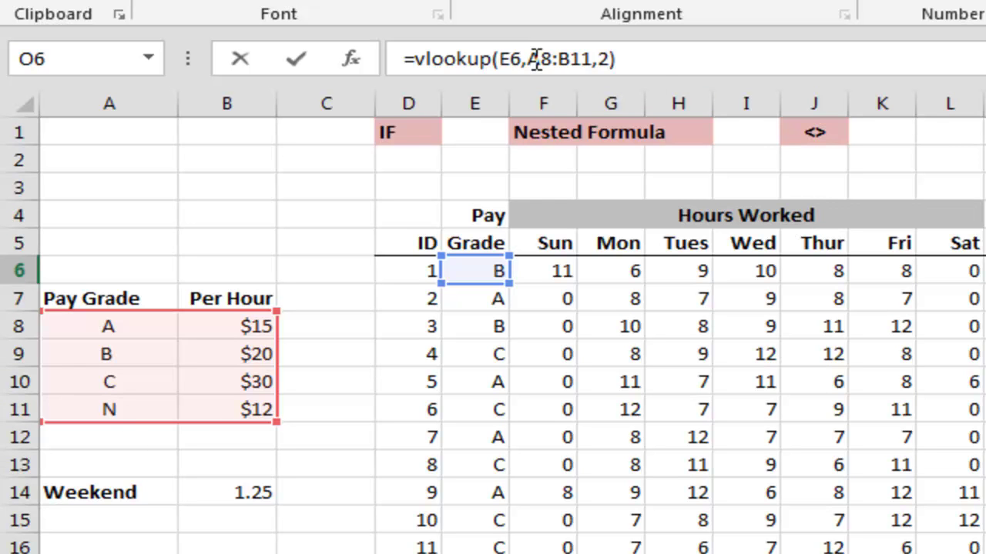
Step: Make the table range in the O6 lookup absolute as $A$8:$B$11 and commit the formula
{"action": "left_click_drag", "start_coordinate": [529, 59], "coordinate": [585, 58]}
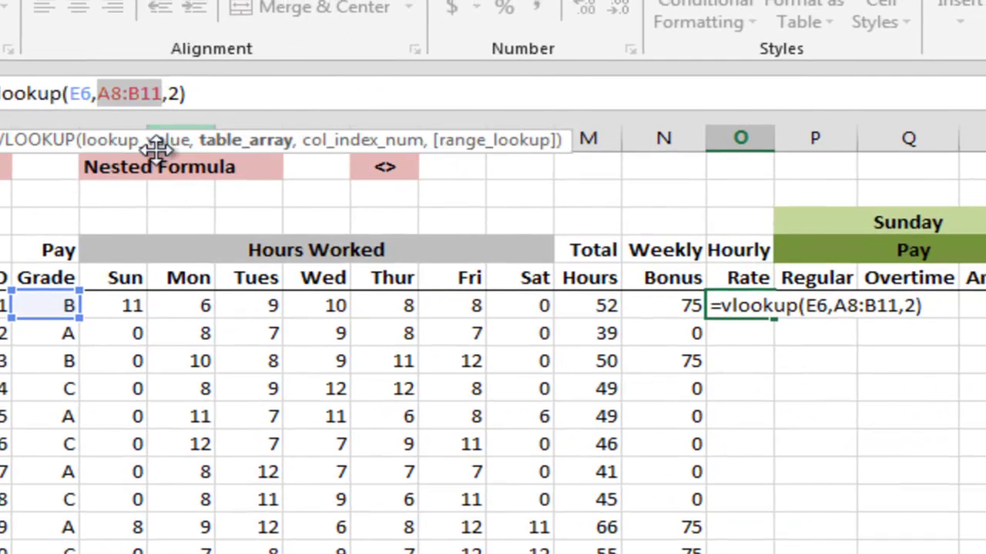
{"action": "key", "text": "F4"}
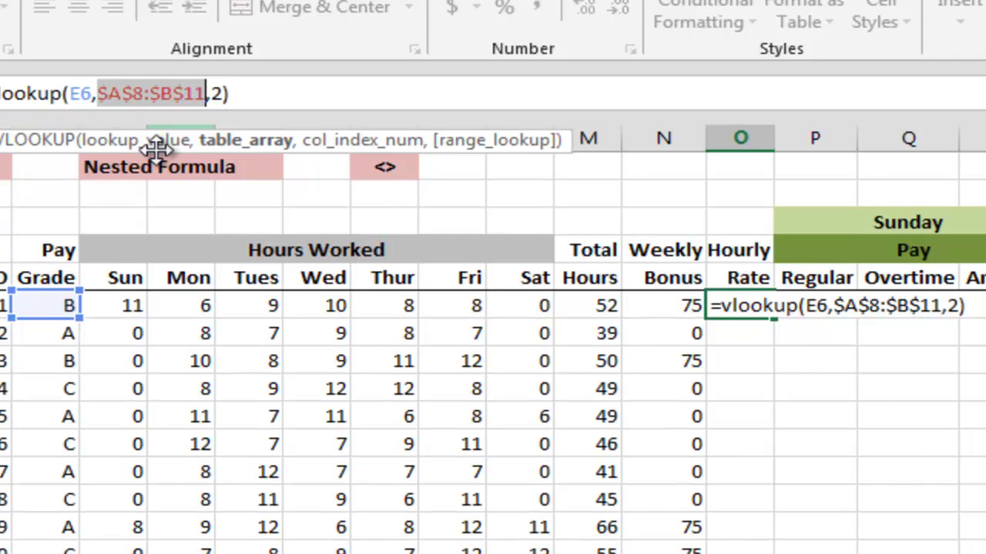
{"action": "key", "text": "Return"}
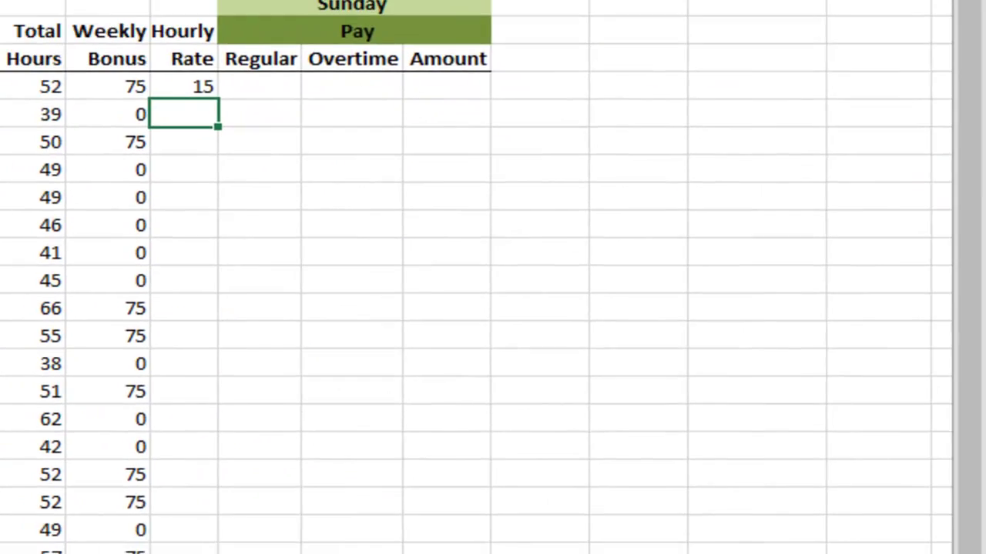
Step: Fill the O6 lookup formula down the Hourly Rate column and check several of the rates against their pay grades
{"action": "left_click", "coordinate": [185, 87]}
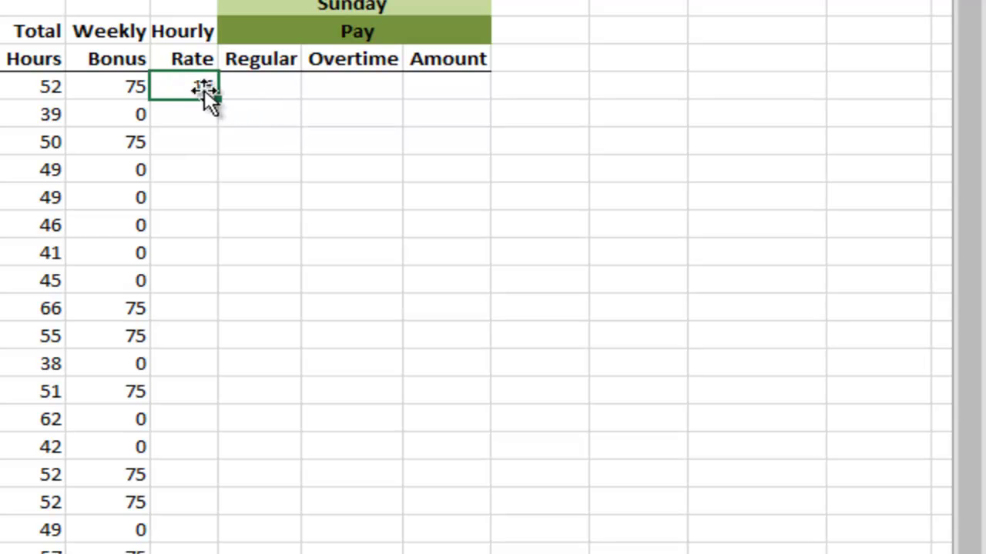
{"action": "double_click", "coordinate": [221, 99]}
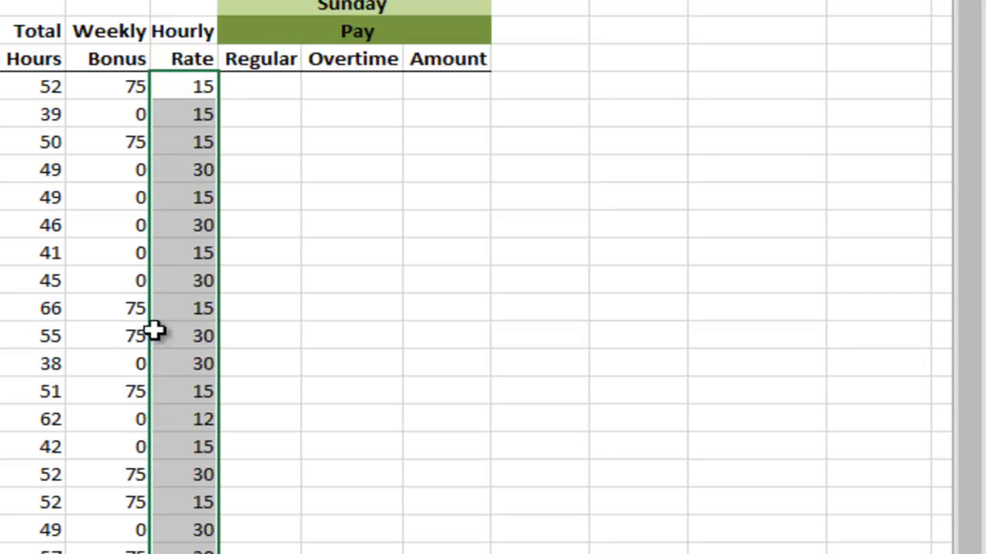
{"action": "left_click", "coordinate": [178, 88]}
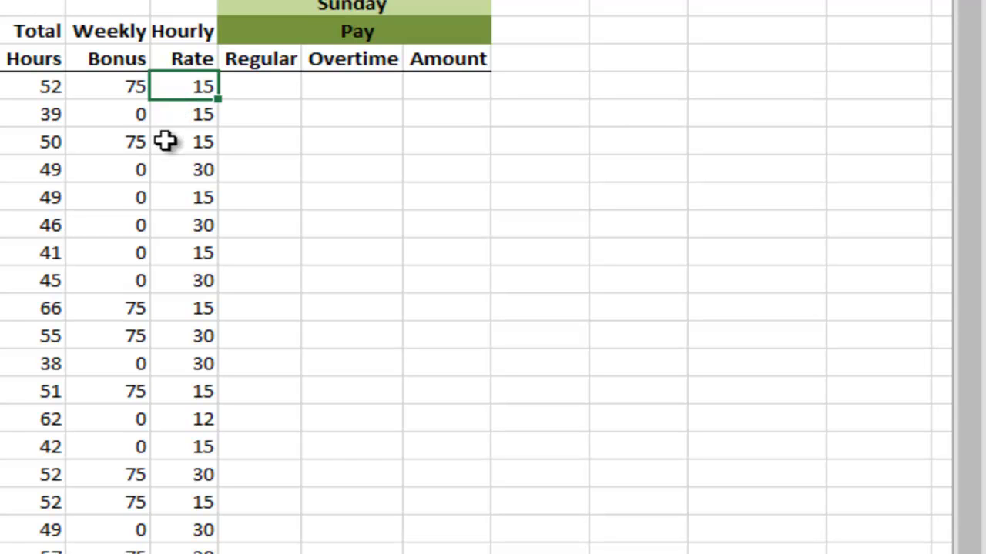
{"action": "left_click", "coordinate": [206, 171]}
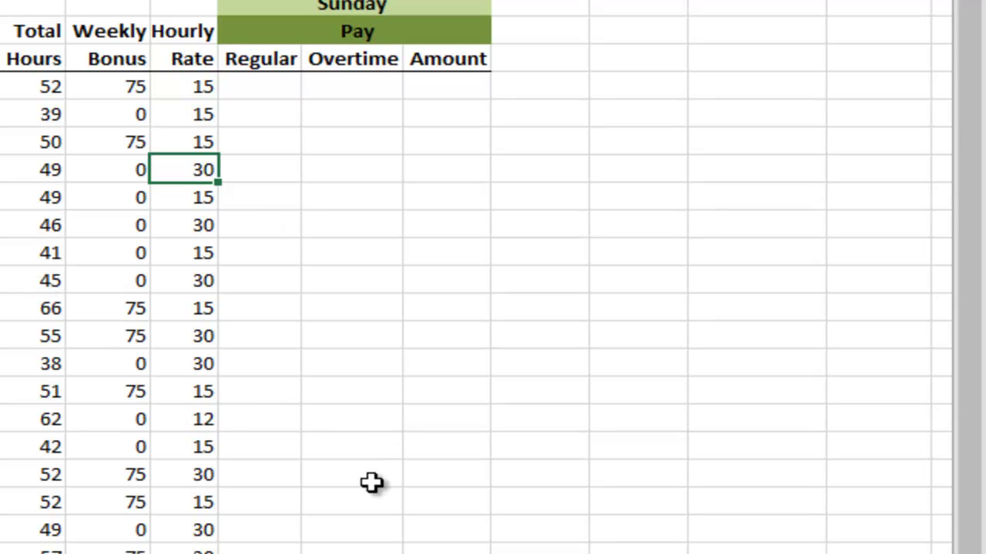
{"action": "left_click", "coordinate": [206, 422]}
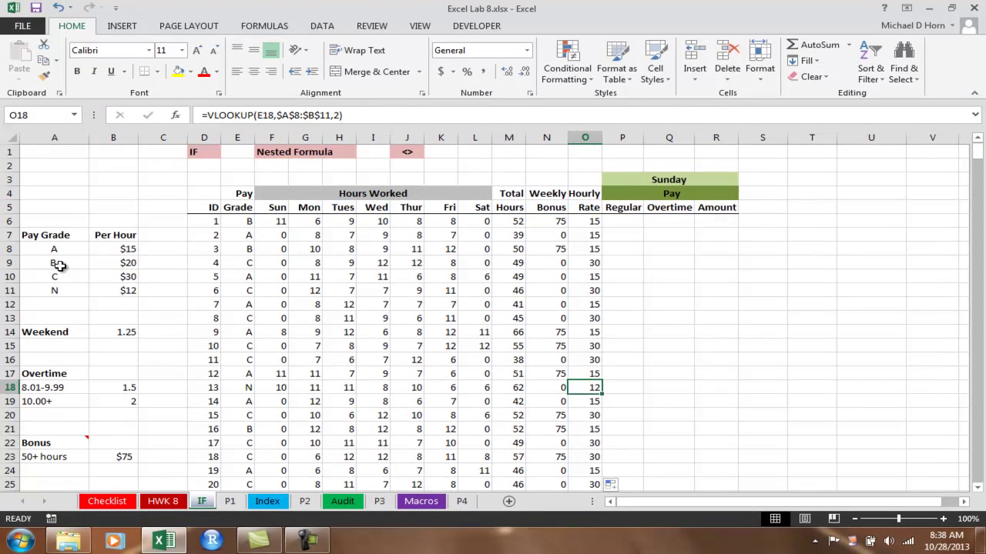
Step: Remove the trailing space after the pay grade B in cell A9 of the lookup table
{"action": "left_click", "coordinate": [62, 265]}
{"action": "left_click", "coordinate": [234, 114]}
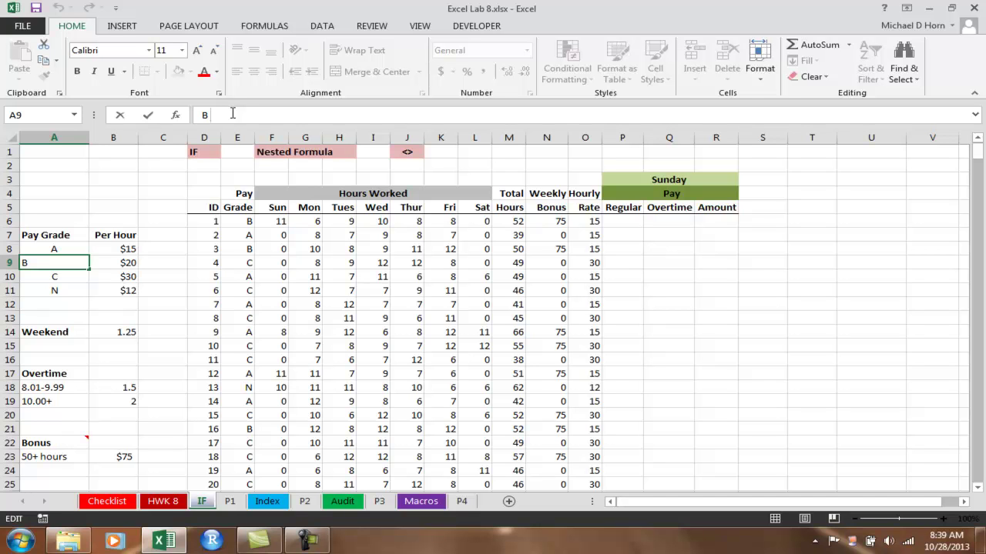
{"action": "key", "text": "BackSpace"}
{"action": "key", "text": "Return"}
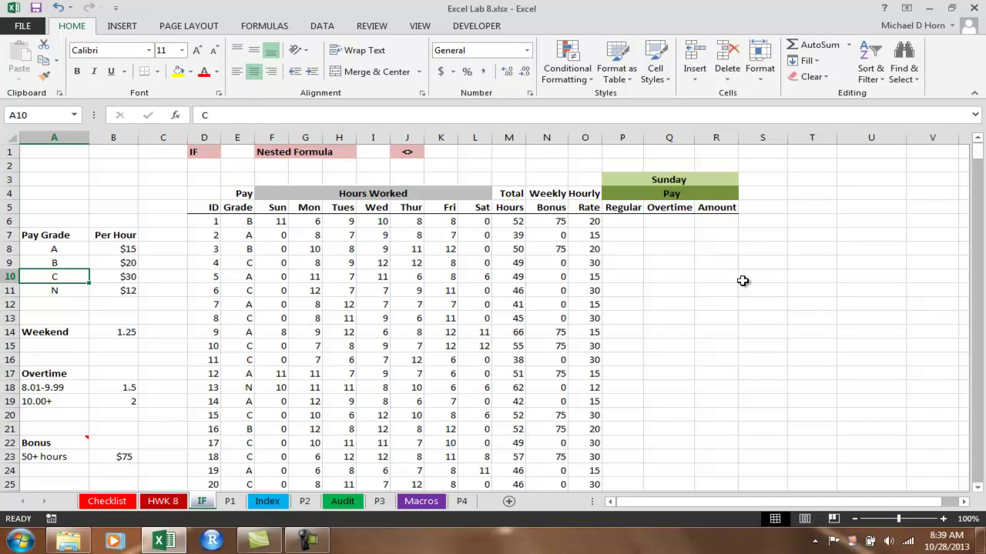
Step: Begin an IF formula in the first Sunday Regular pay cell, P6, with the logical test F6<=8
{"action": "left_click", "coordinate": [620, 221]}
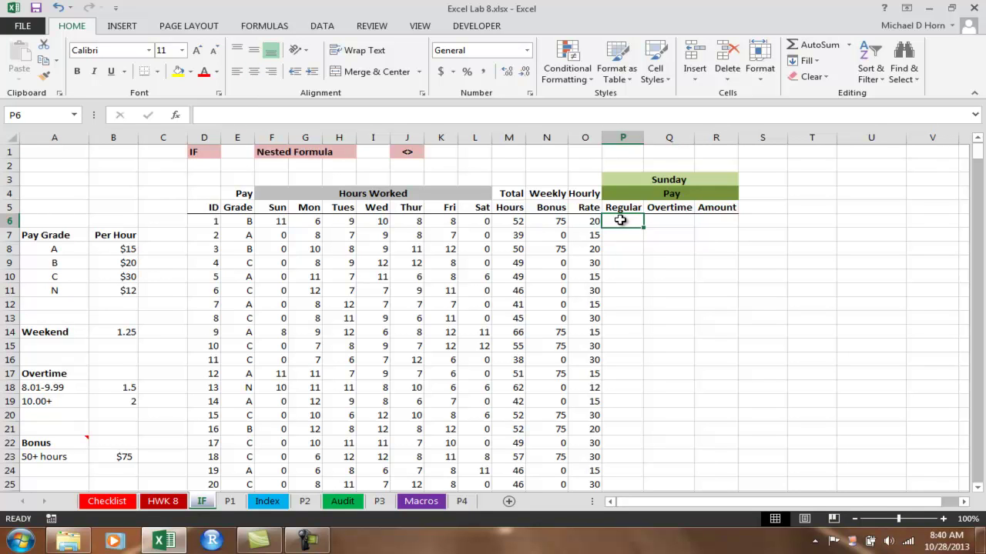
{"action": "type", "text": "=if"}
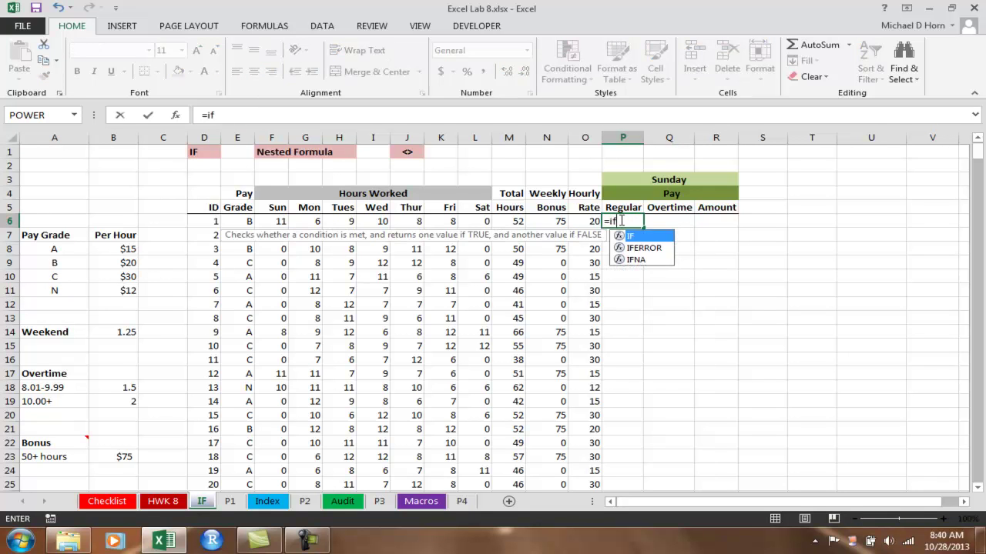
{"action": "type", "text": "("}
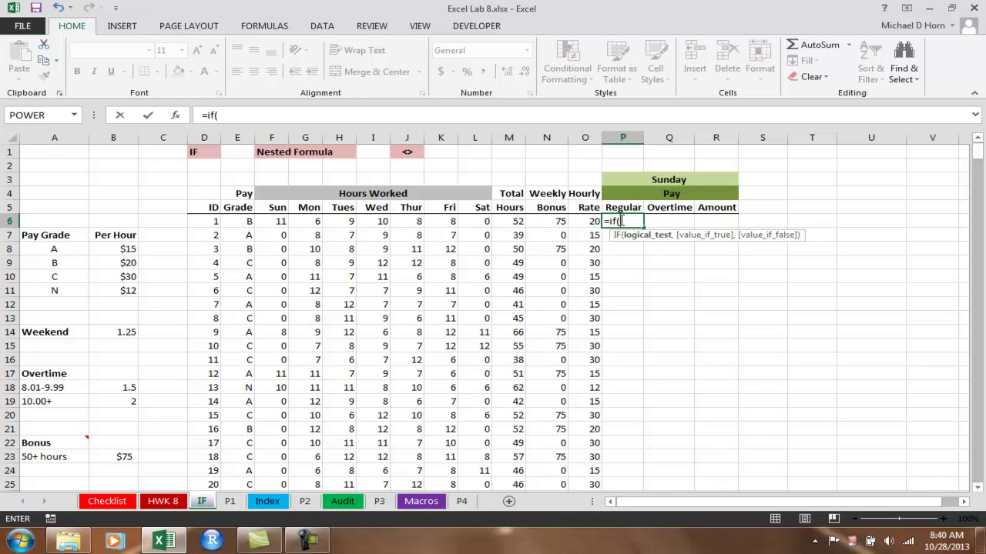
{"action": "left_click", "coordinate": [276, 224]}
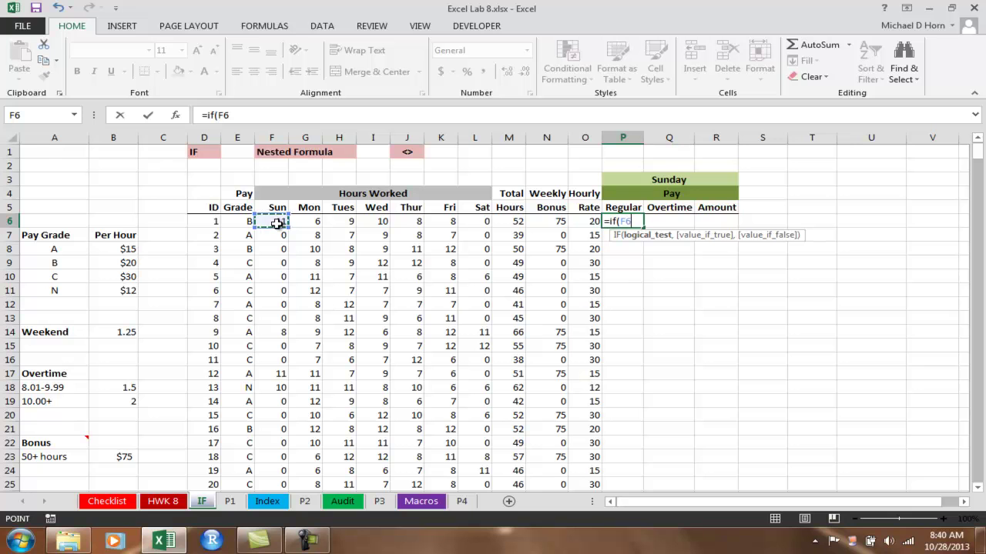
{"action": "type", "text": "<=8,"}
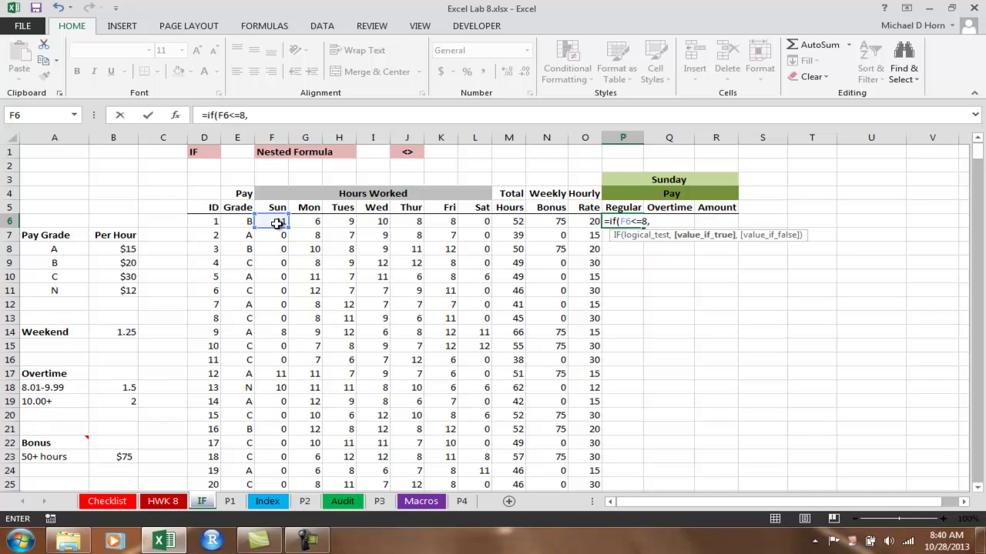
Step: Complete the P6 formula with F6*O6 as the true value and 8*O6 as the false value
{"action": "left_click", "coordinate": [277, 222]}
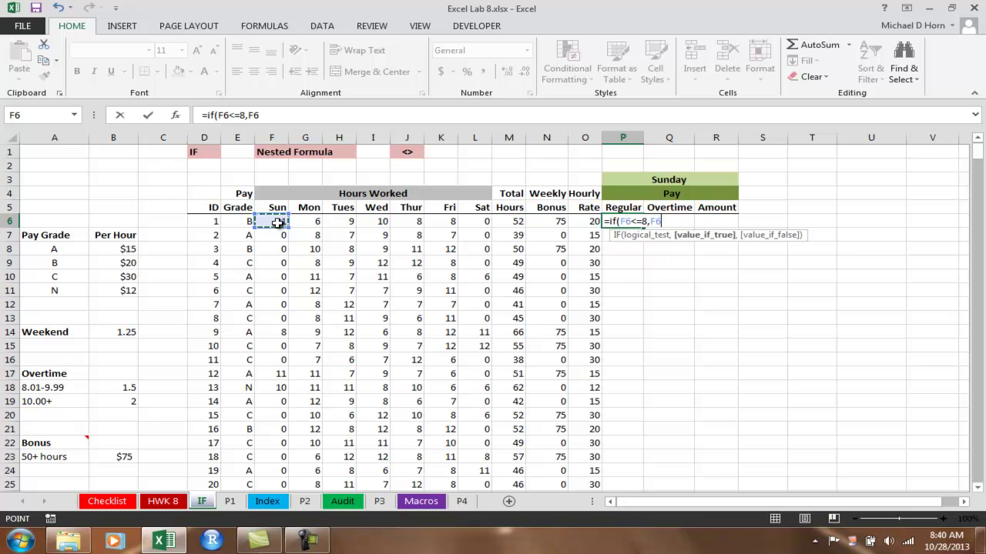
{"action": "type", "text": "*"}
{"action": "left_click", "coordinate": [586, 222]}
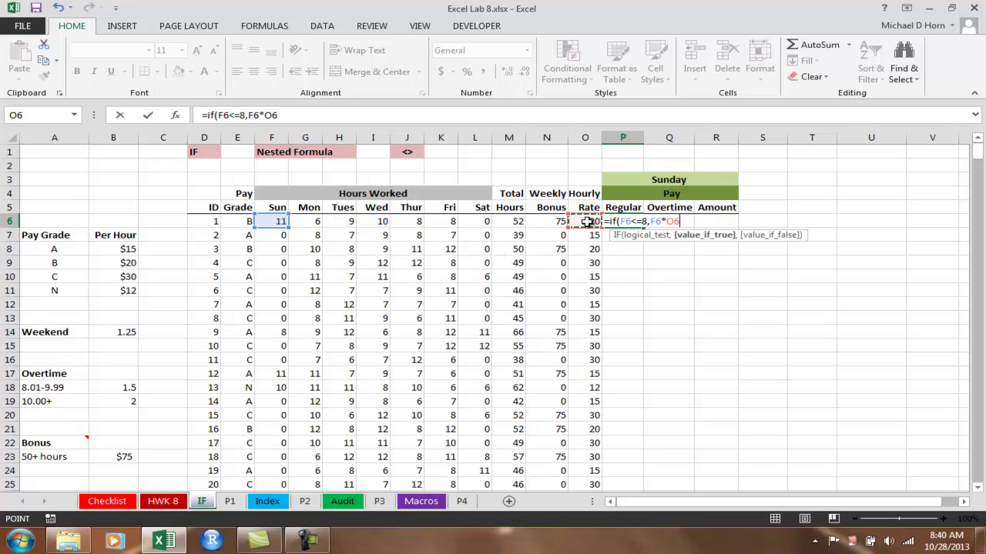
{"action": "type", "text": ","}
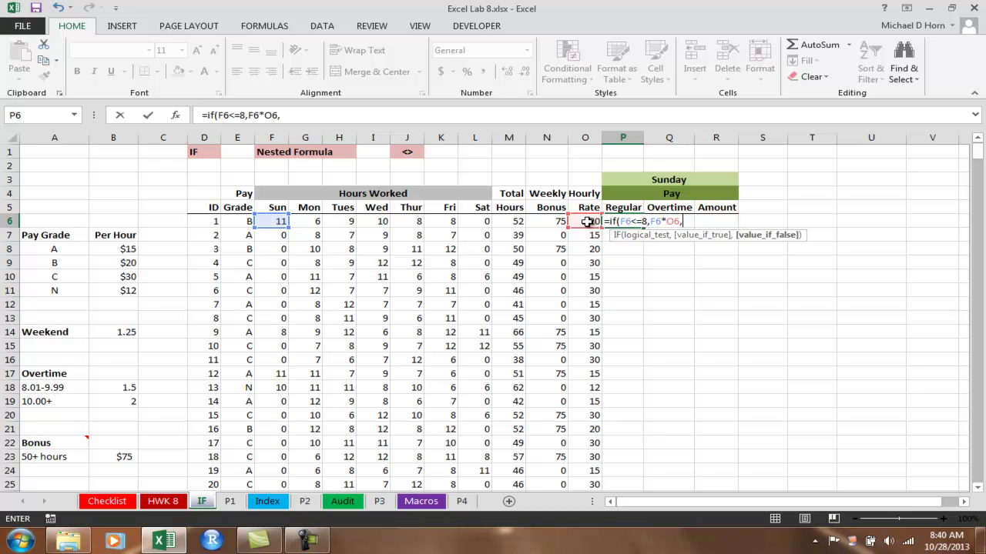
{"action": "type", "text": "8*"}
{"action": "left_click", "coordinate": [587, 222]}
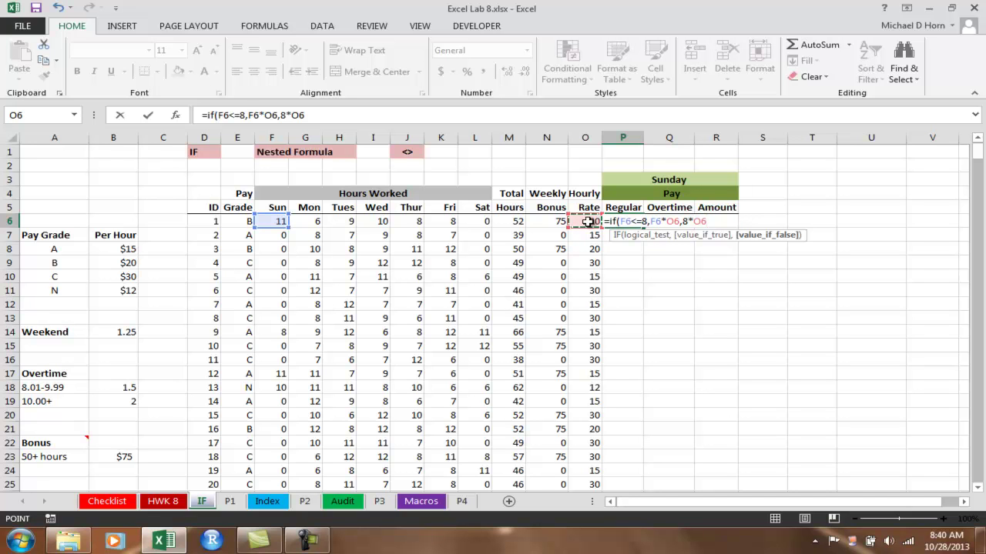
{"action": "type", "text": ")"}
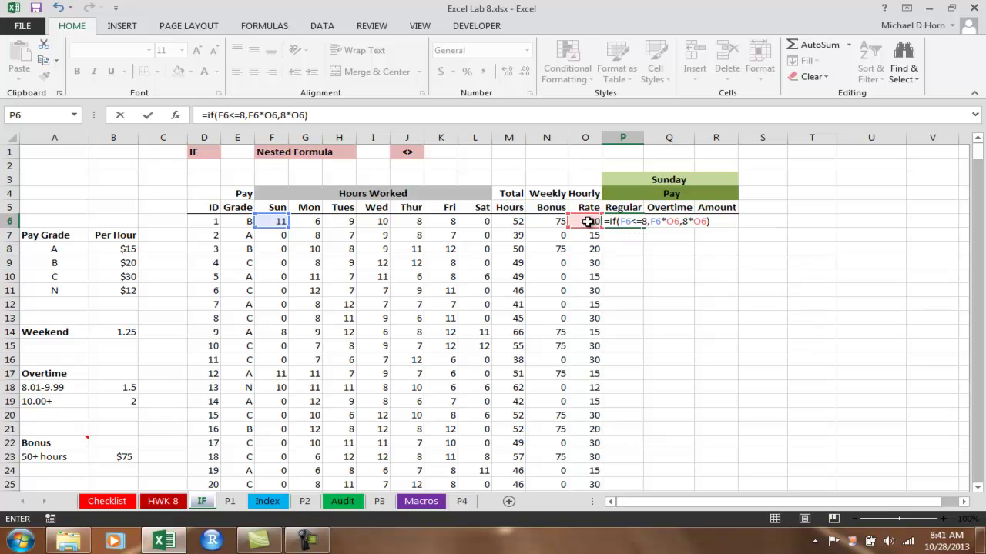
{"action": "key", "text": "Return"}
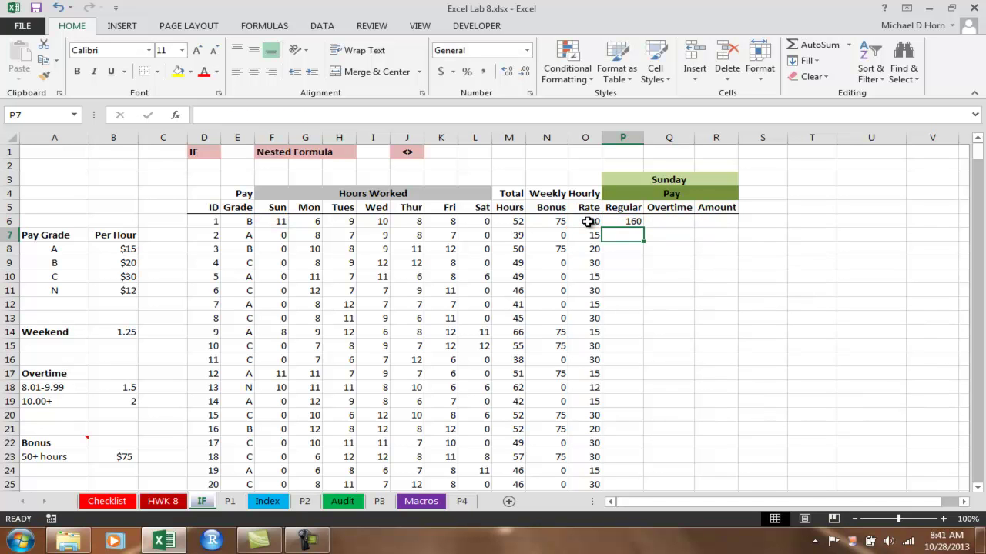
Step: Fill the P6 formula down the Sunday Regular pay column and check the results in the rows below
{"action": "left_click", "coordinate": [630, 222]}
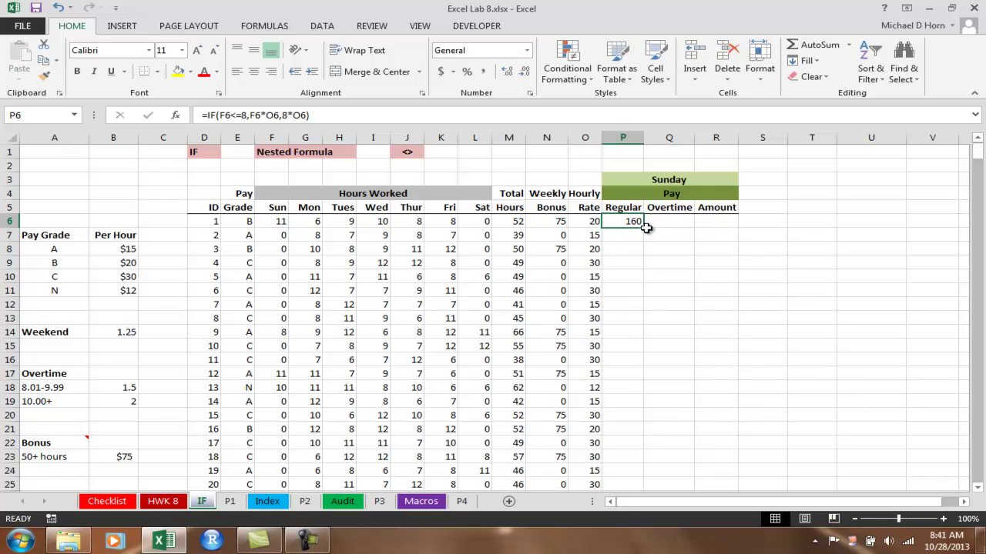
{"action": "double_click", "coordinate": [644, 226]}
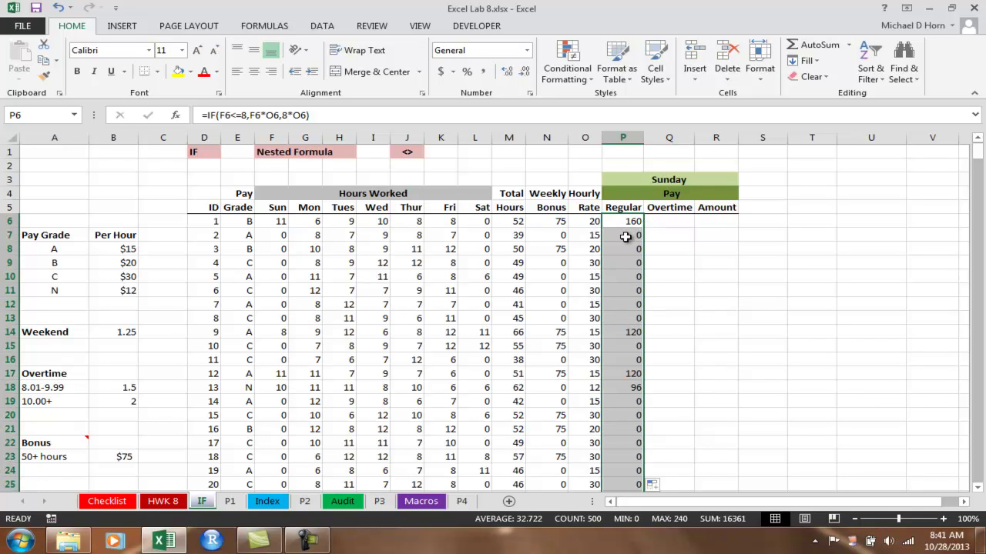
{"action": "left_click", "coordinate": [631, 333]}
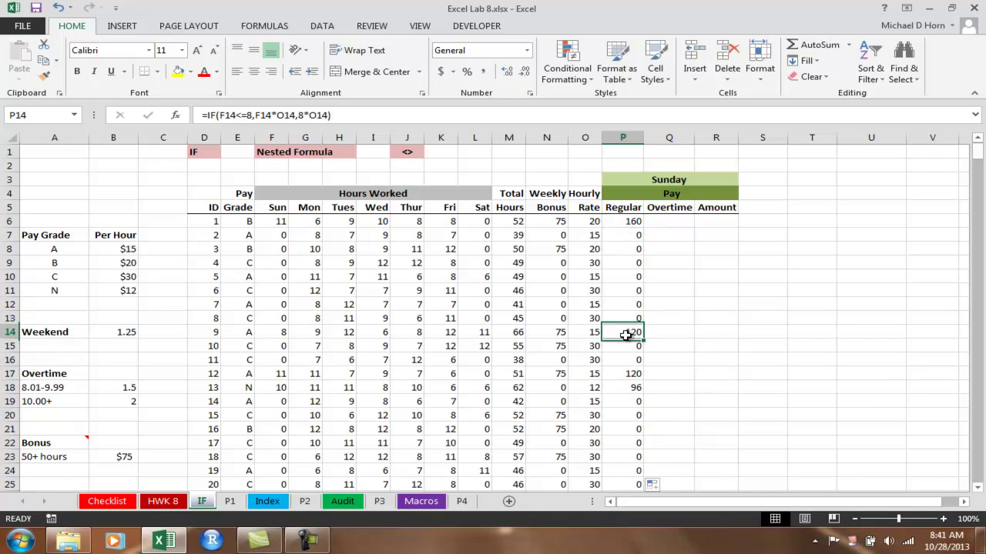
{"action": "scroll", "coordinate": [627, 339], "scroll_direction": "down", "scroll_amount": 1}
{"action": "scroll", "coordinate": [627, 340], "scroll_direction": "down", "scroll_amount": 7}
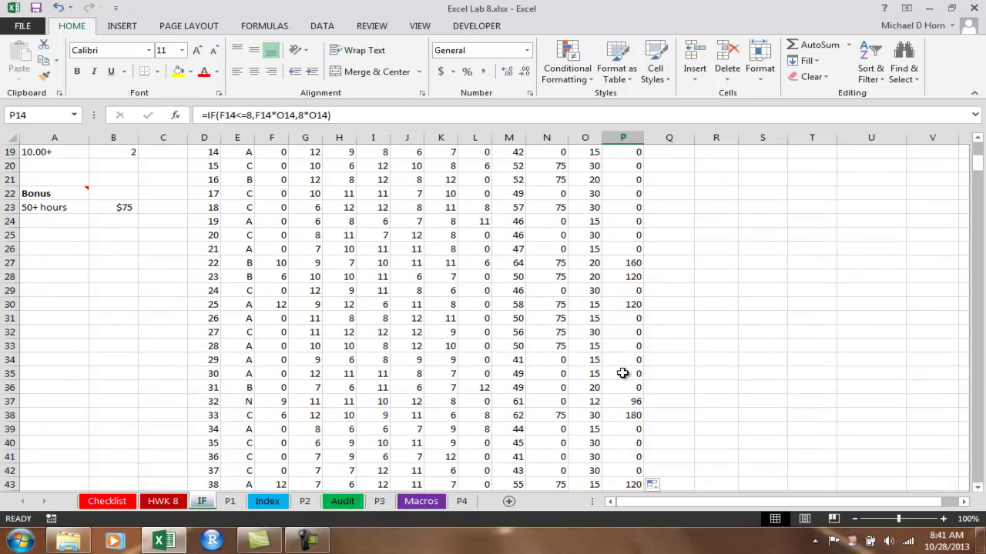
{"action": "scroll", "coordinate": [621, 357], "scroll_direction": "down", "scroll_amount": 1}
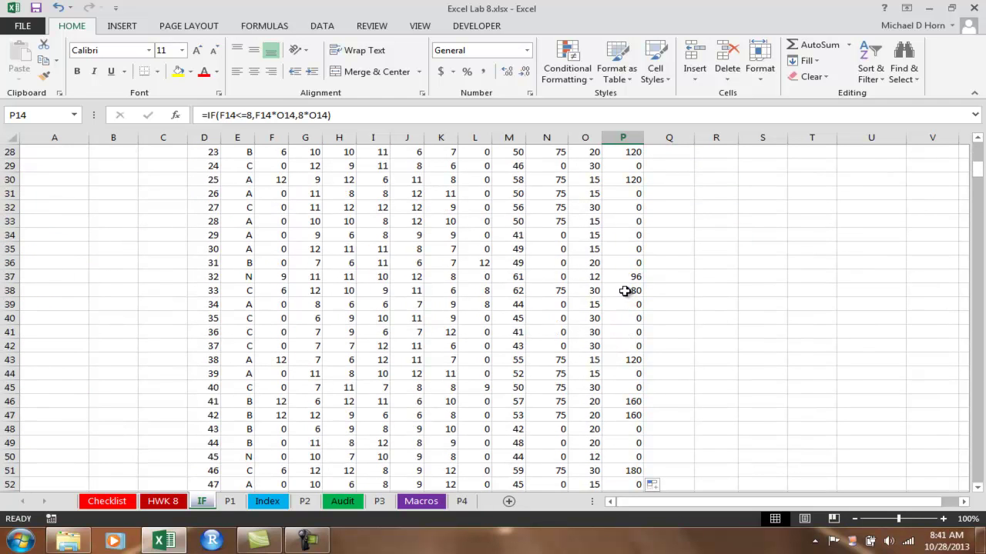
Step: Inspect the Sunday Regular pay formula in P37 and compare the results in the surrounding rows
{"action": "left_click", "coordinate": [621, 279]}
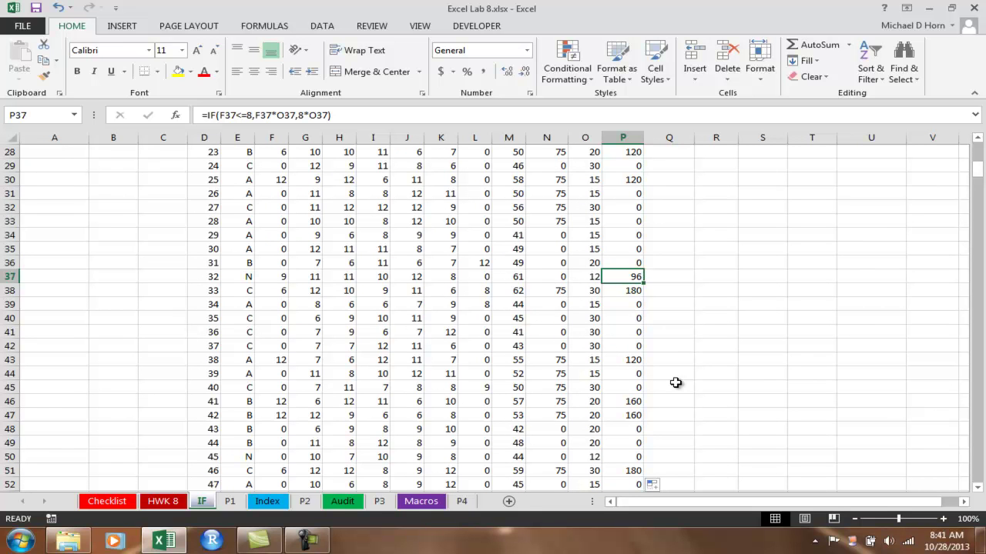
{"action": "scroll", "coordinate": [675, 382], "scroll_direction": "up", "scroll_amount": 8}
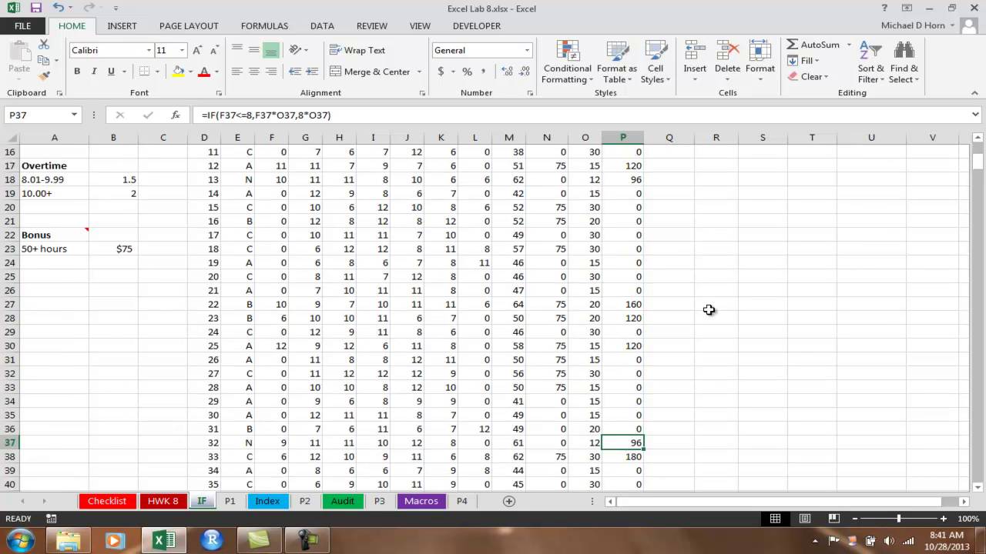
{"action": "scroll", "coordinate": [711, 297], "scroll_direction": "down", "scroll_amount": 4}
{"action": "scroll", "coordinate": [719, 292], "scroll_direction": "up", "scroll_amount": 5}
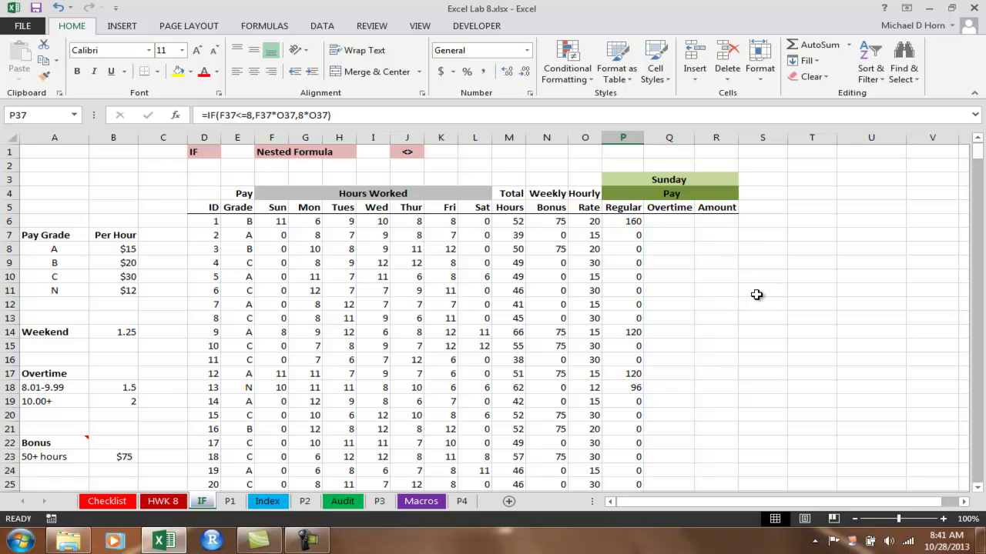
{"action": "left_click", "coordinate": [674, 223]}
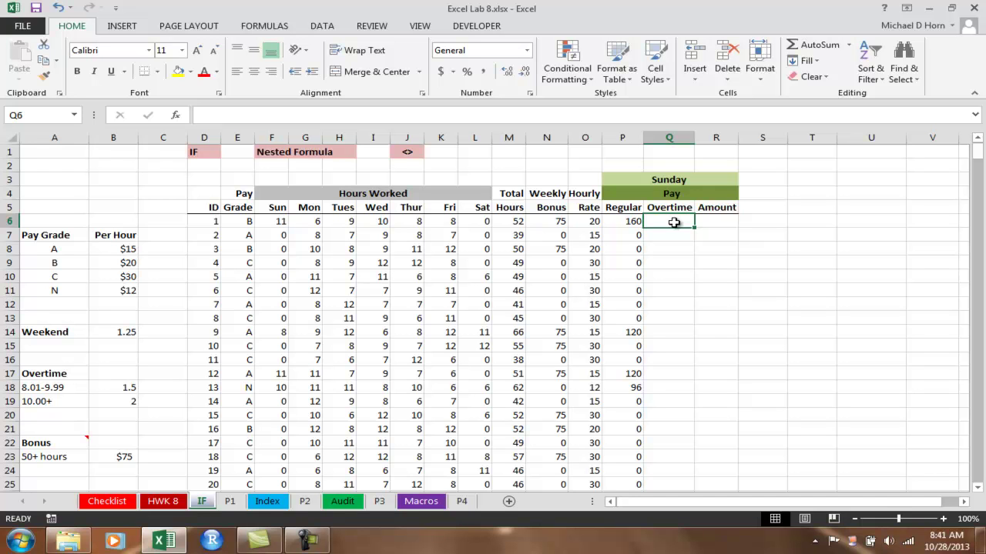
{"action": "type", "text": "=i"}
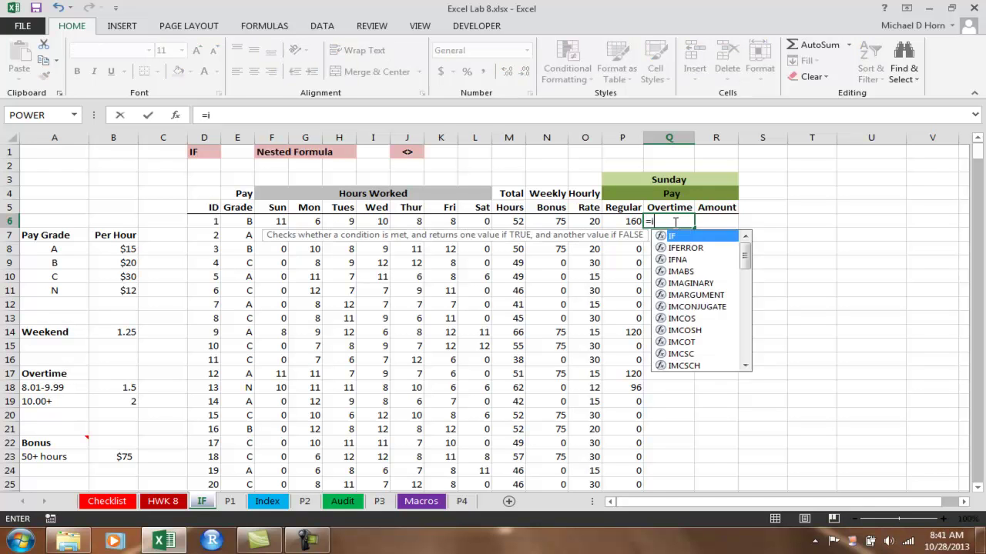
{"action": "type", "text": "f("}
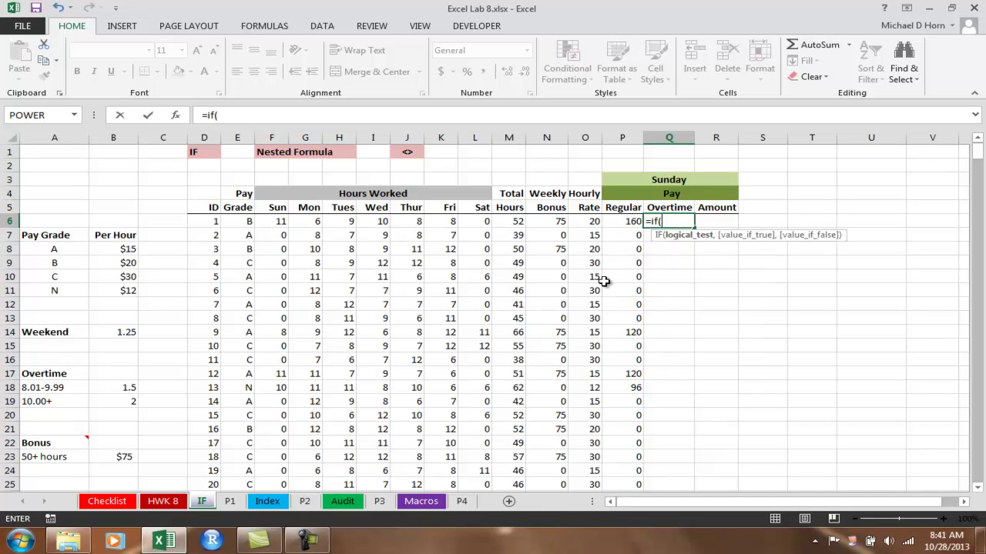
{"action": "left_click", "coordinate": [274, 220]}
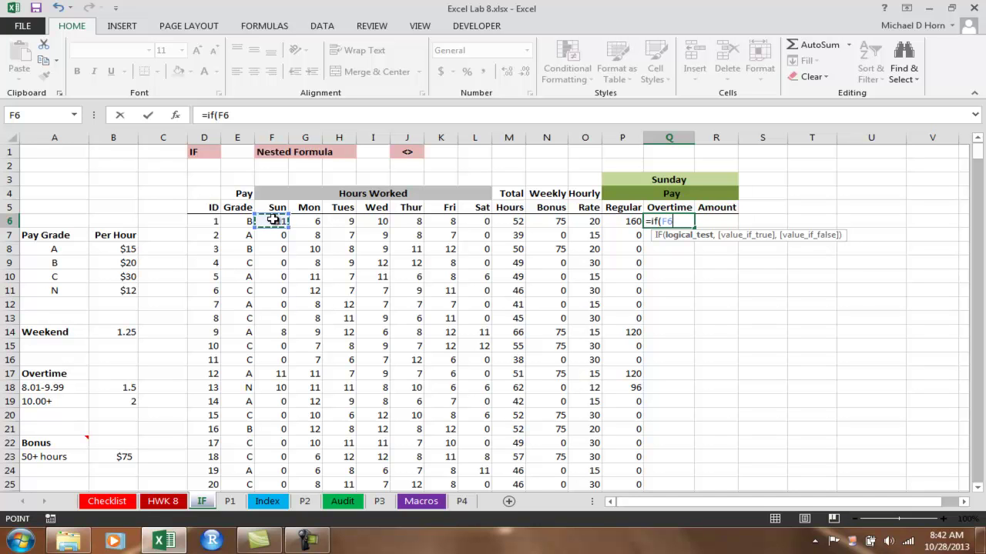
{"action": "type", "text": ">=10"}
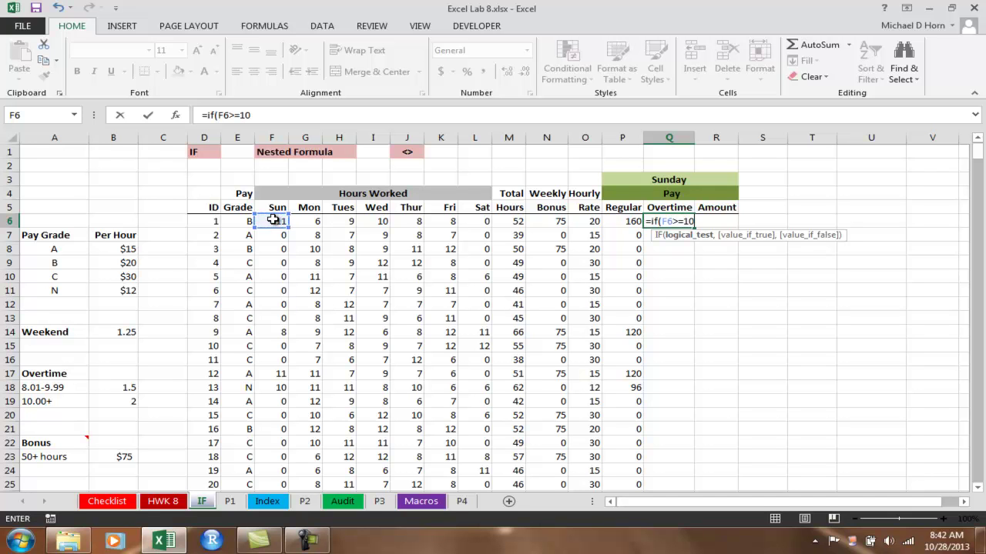
{"action": "type", "text": ","}
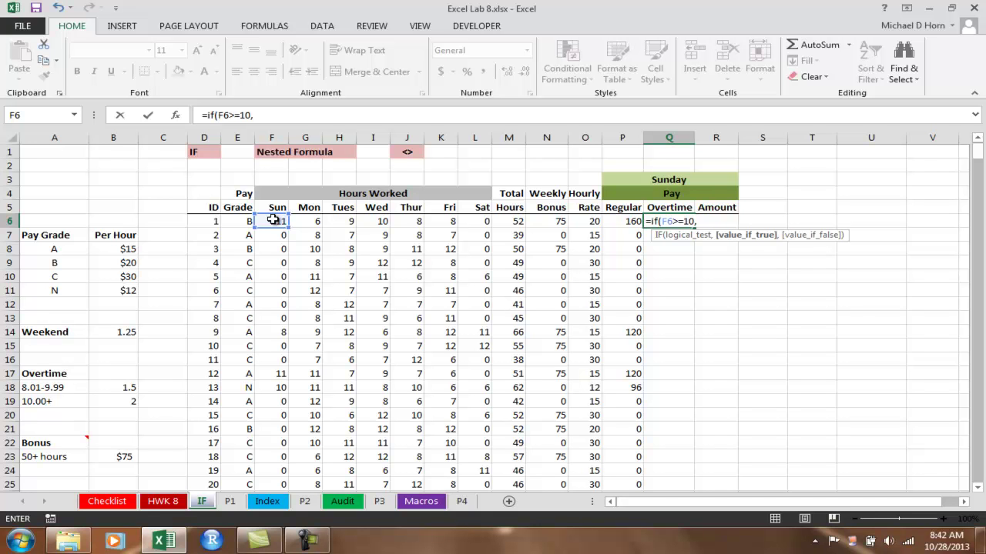
{"action": "key", "text": "BackSpace"}
{"action": "key", "text": "BackSpace"}
{"action": "key", "text": "BackSpace"}
{"action": "key", "text": "BackSpace"}
{"action": "key", "text": "BackSpace"}
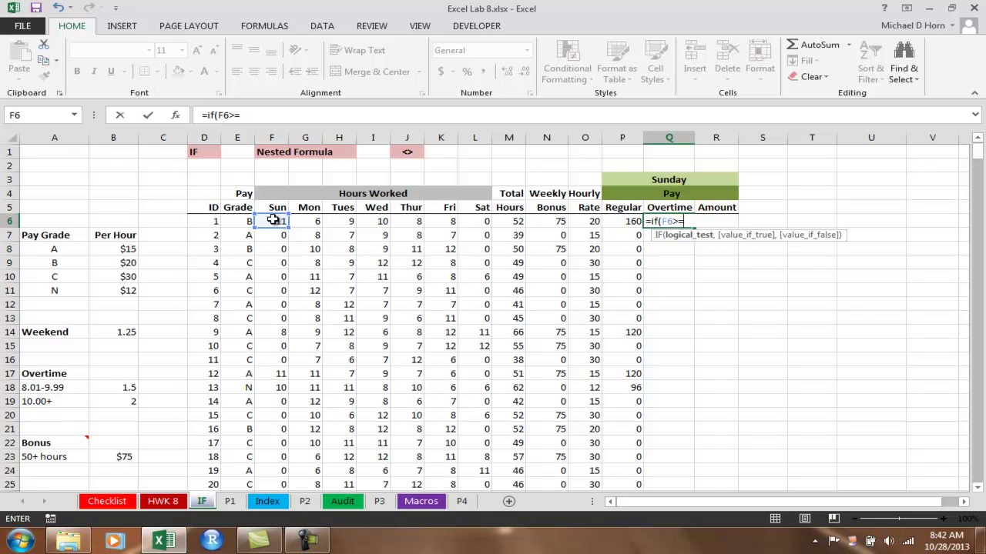
{"action": "key", "text": "BackSpace"}
{"action": "key", "text": "BackSpace"}
{"action": "key", "text": "BackSpace"}
{"action": "key", "text": "BackSpace"}
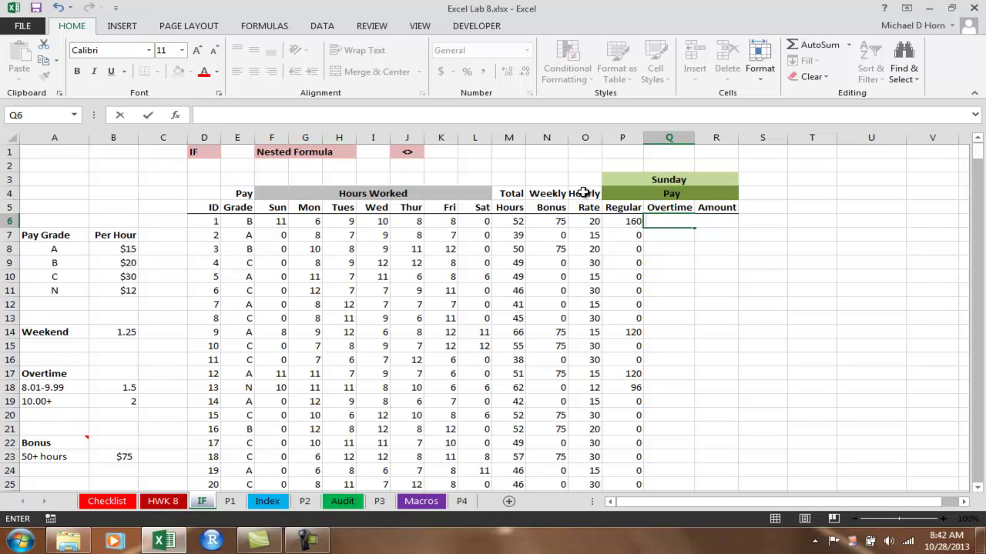
Step: Insert a blank column between the Sunday Regular and Overtime columns
{"action": "left_click", "coordinate": [673, 138]}
{"action": "right_click", "coordinate": [673, 139]}
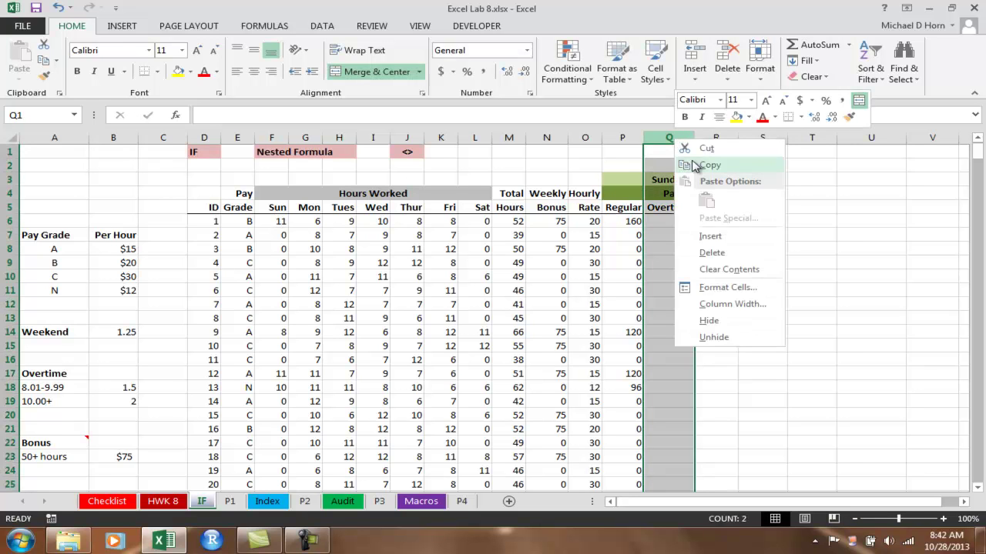
{"action": "left_click", "coordinate": [712, 234]}
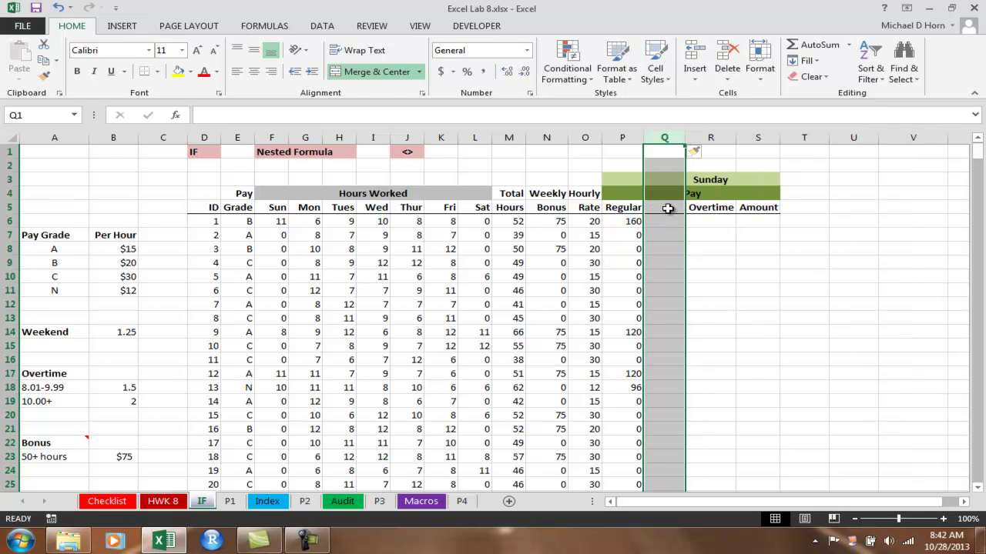
{"action": "left_click", "coordinate": [669, 208]}
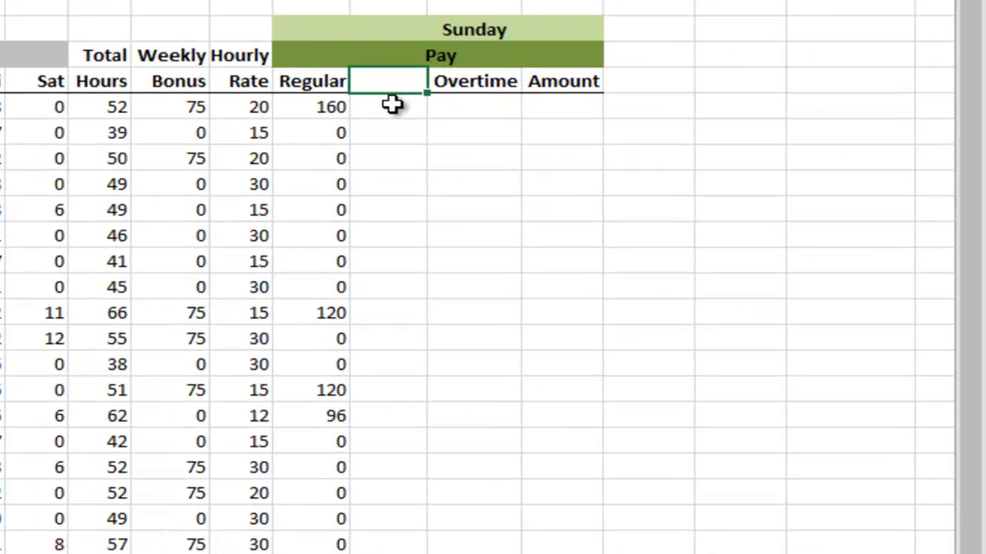
Step: Calculate the Sunday overtime hours with =F6-8 in Q6 and fill the formula down the new column
{"action": "left_click", "coordinate": [673, 223]}
{"action": "type", "text": "="}
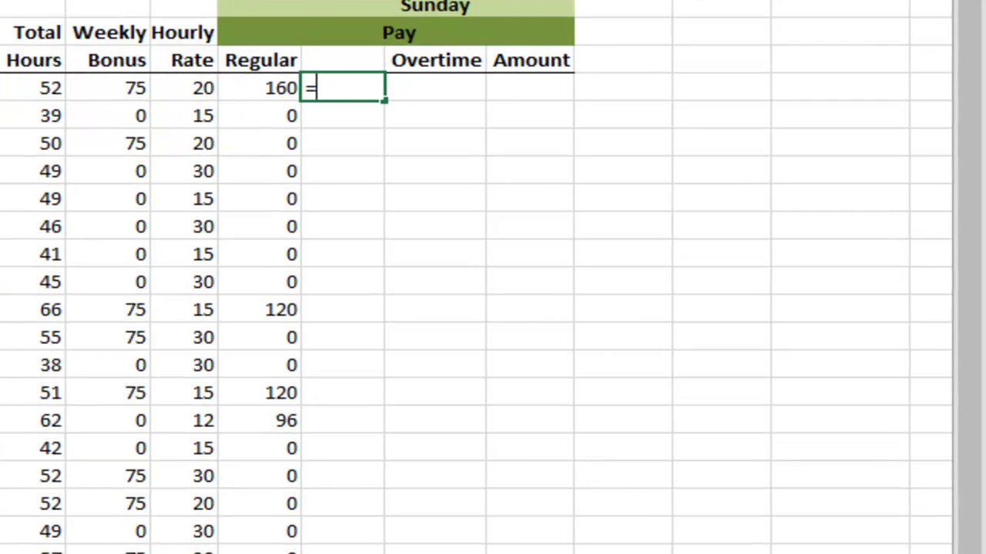
{"action": "type", "text": "F6-8"}
{"action": "key", "text": "Return"}
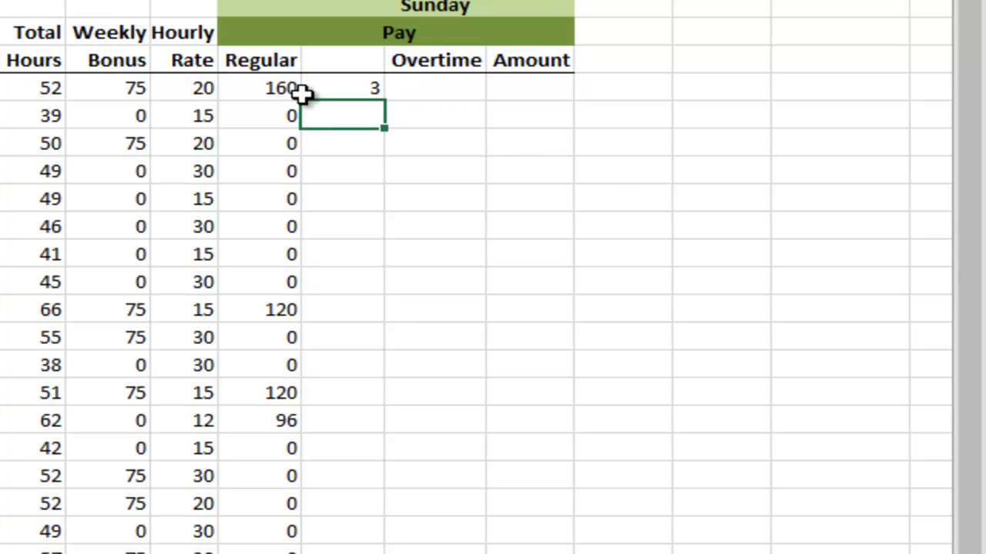
{"action": "left_click", "coordinate": [362, 89]}
{"action": "double_click", "coordinate": [384, 100]}
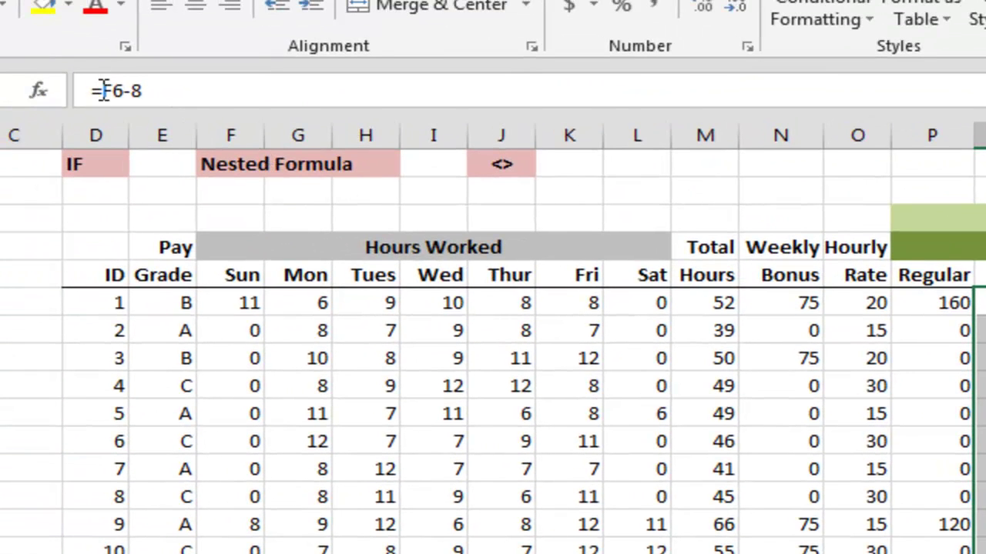
Step: Change the Q6 formula to =IF(F6>8,F6-8.0) and fill it down the helper column
{"action": "left_click", "coordinate": [102, 90]}
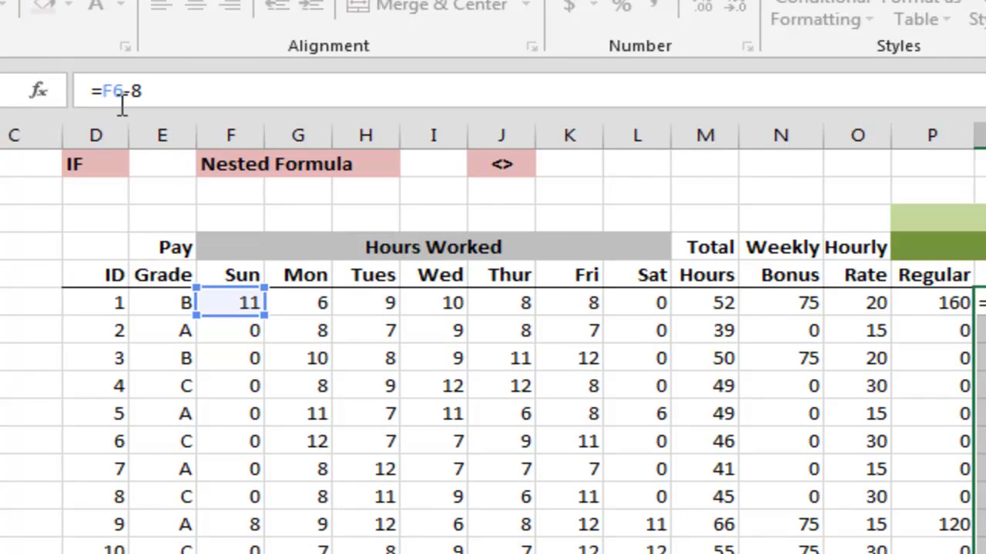
{"action": "type", "text": "if("}
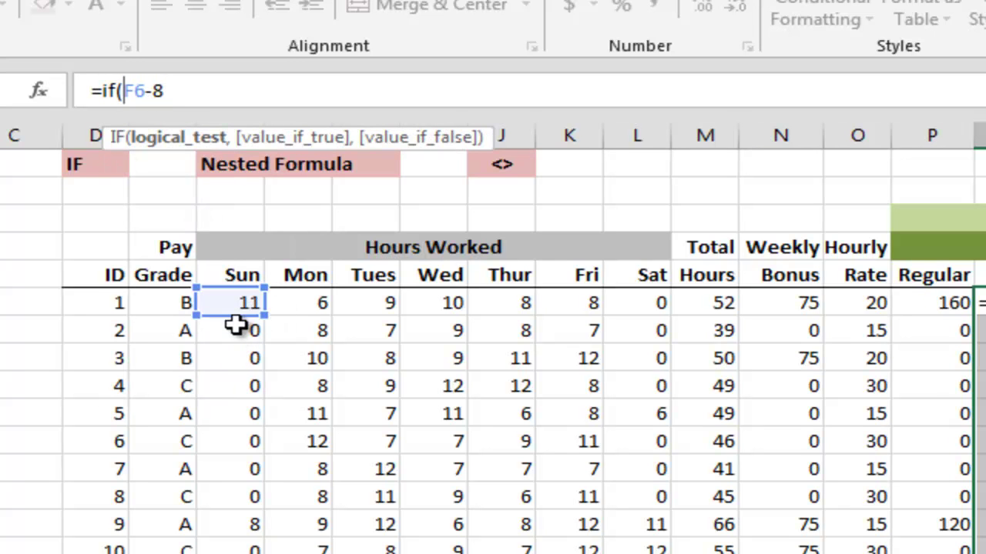
{"action": "left_click", "coordinate": [255, 303]}
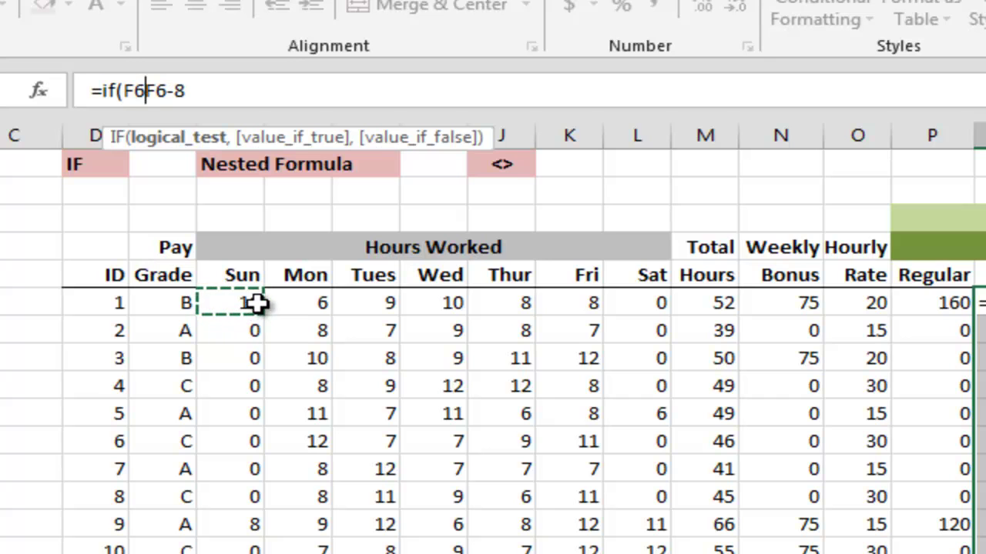
{"action": "type", "text": ">"}
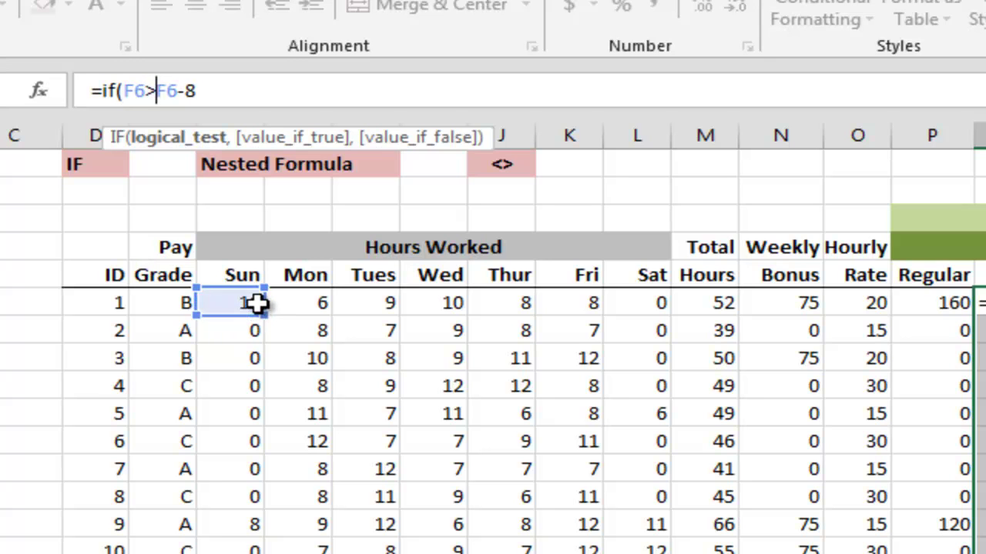
{"action": "type", "text": "8,"}
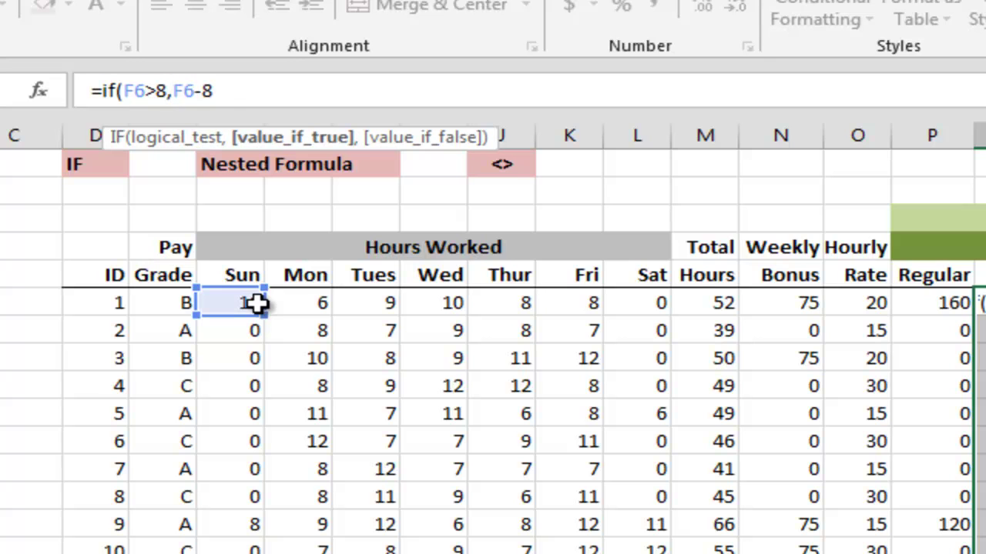
{"action": "left_click", "coordinate": [245, 90]}
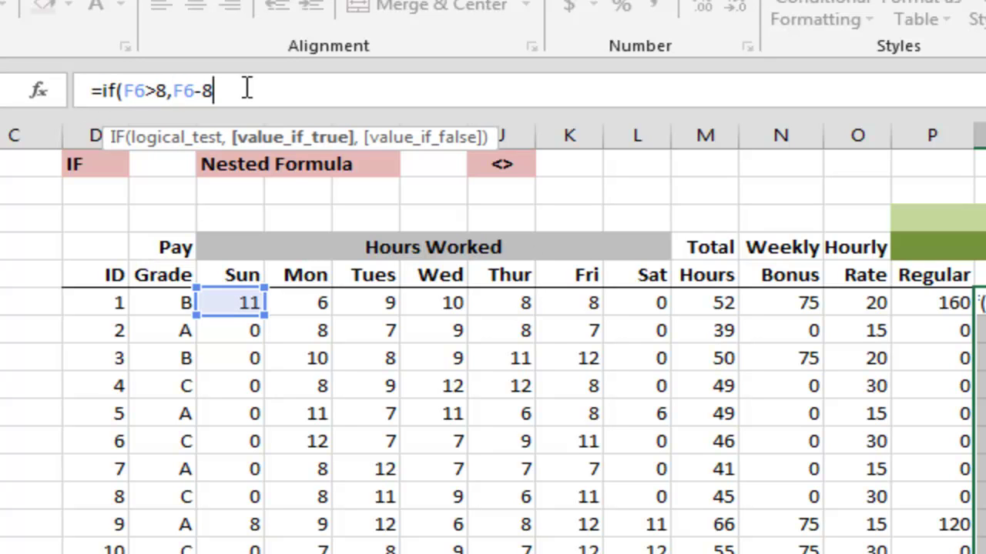
{"action": "type", "text": ".0)"}
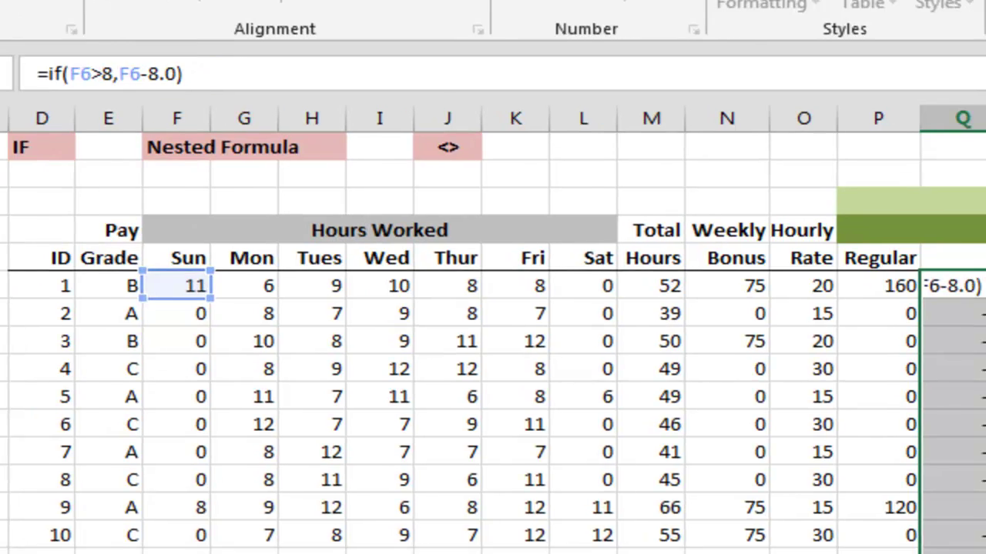
{"action": "key", "text": "Return"}
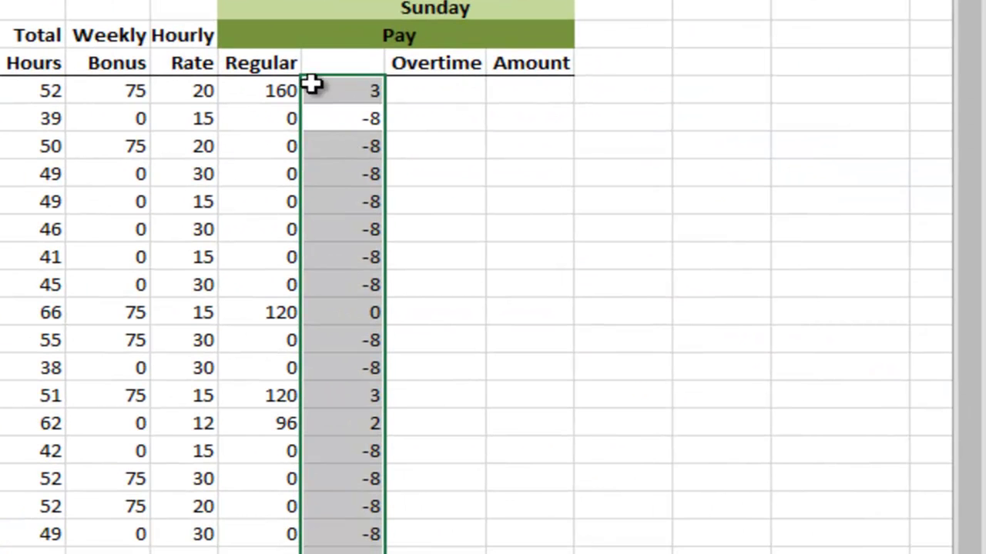
{"action": "left_click", "coordinate": [336, 90]}
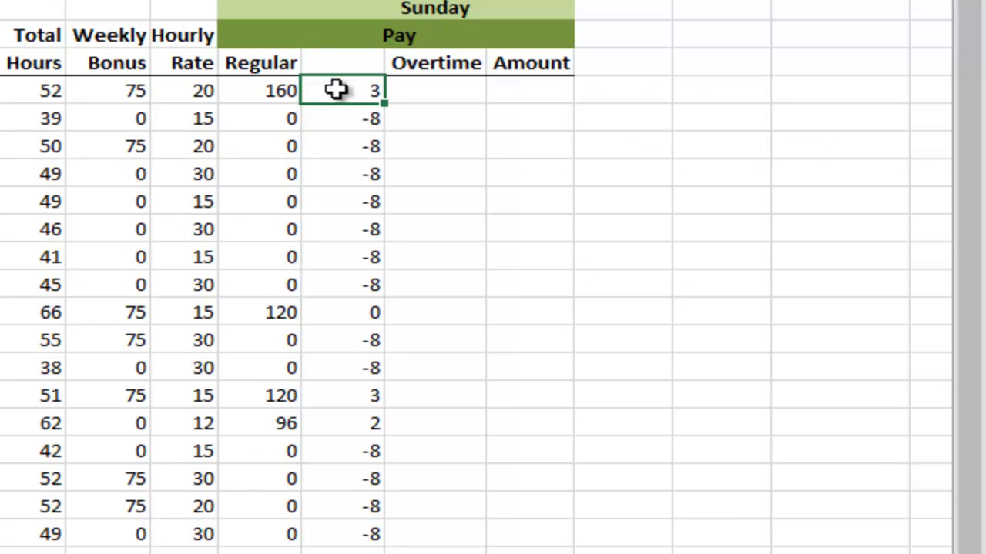
{"action": "double_click", "coordinate": [383, 104]}
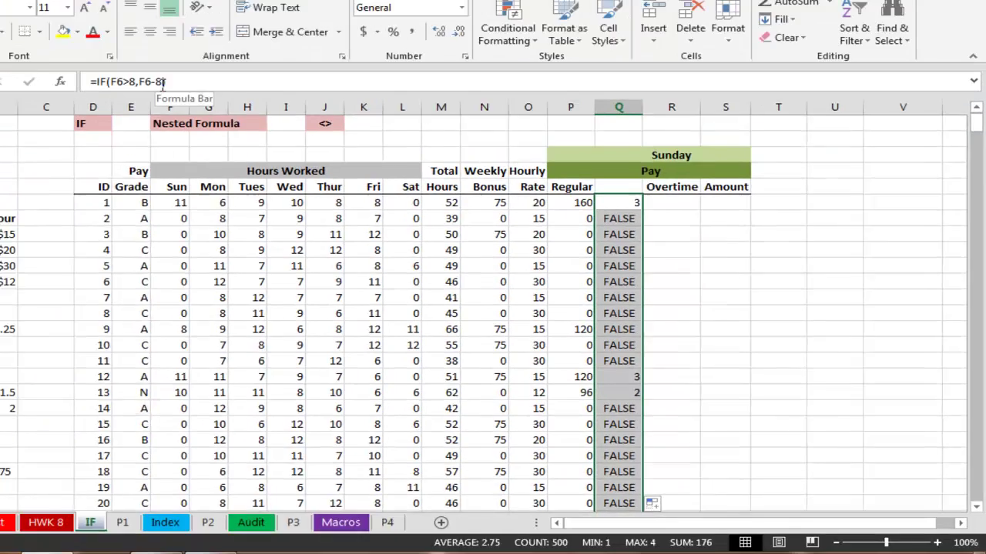
Step: Add 0 as the false value, making Q6 =IF(F6>8,F6-8,0), and refill the column with the corrected formula
{"action": "left_click", "coordinate": [264, 115]}
{"action": "type", "text": ","}
{"action": "key", "text": "BackSpace"}
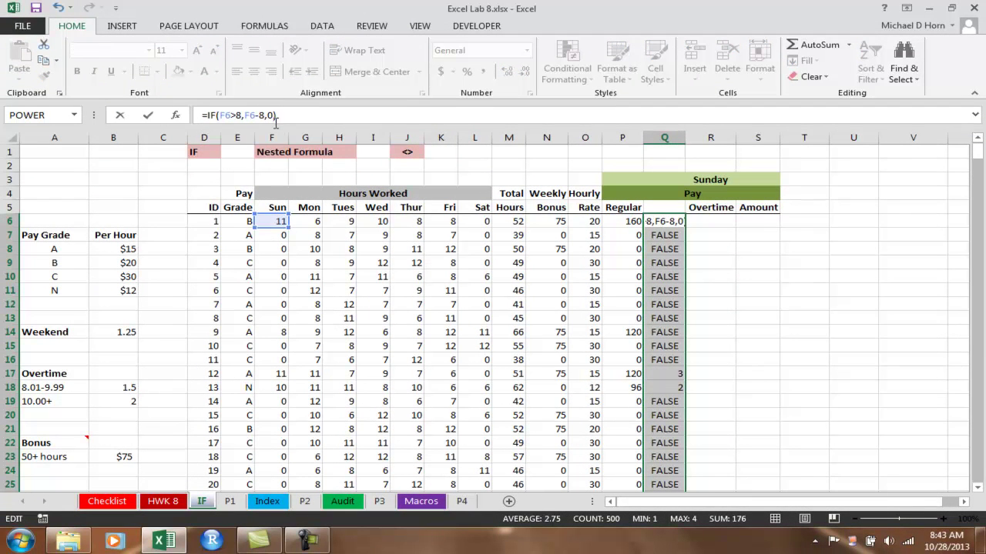
{"action": "key", "text": "Return"}
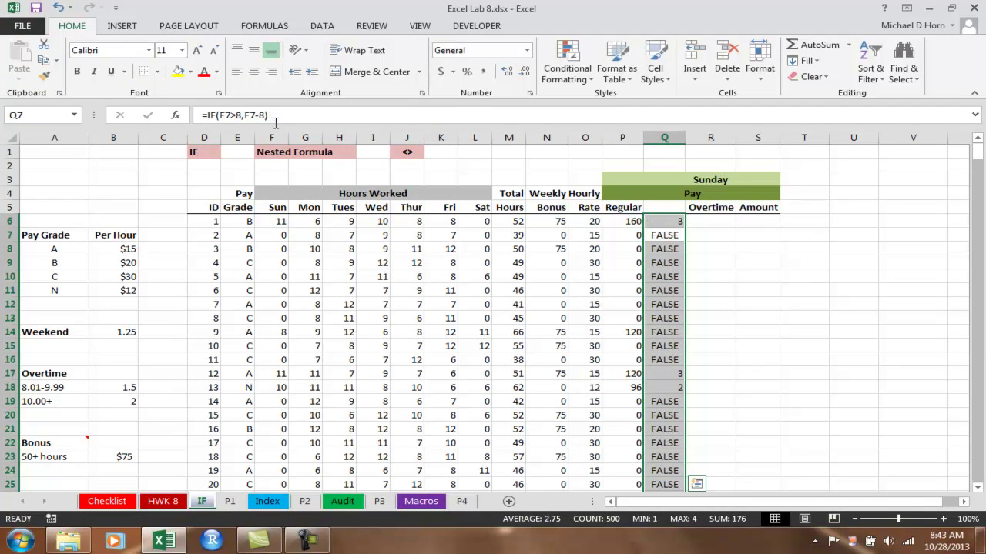
{"action": "left_click", "coordinate": [655, 221]}
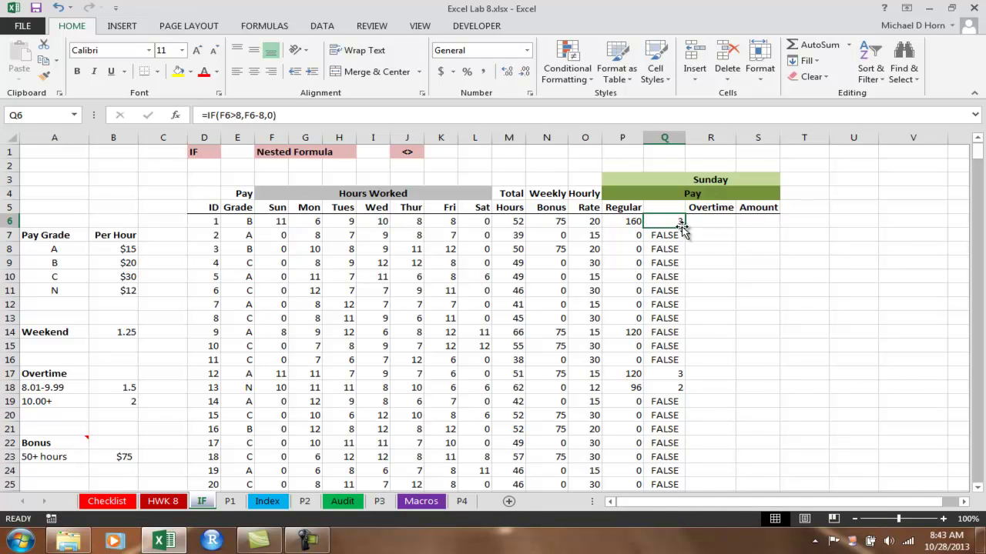
{"action": "double_click", "coordinate": [683, 225]}
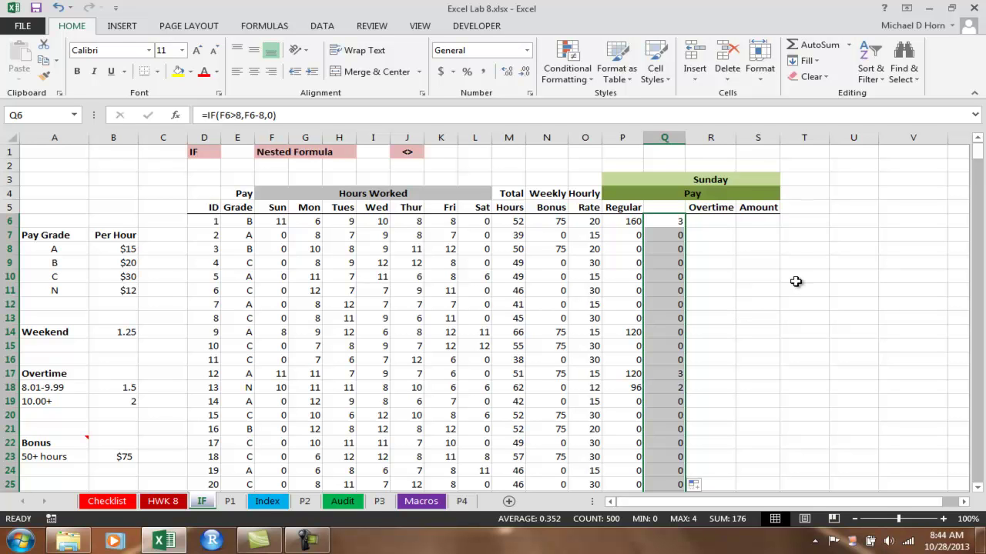
Step: Start an IF formula in the Sunday Overtime cell R6 with the test Q6>=2, dismissing the Windows color scheme dialog
{"action": "left_click", "coordinate": [712, 222]}
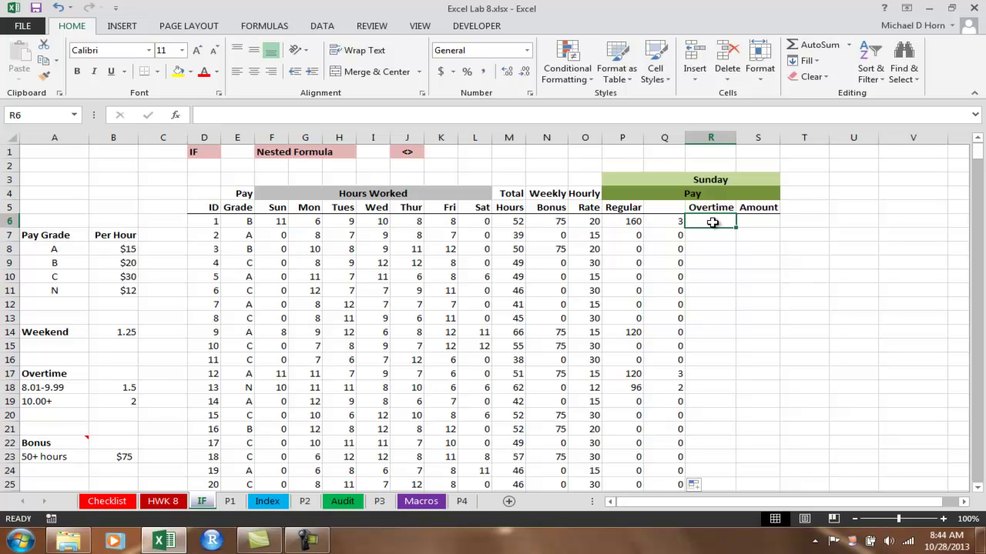
{"action": "type", "text": "="}
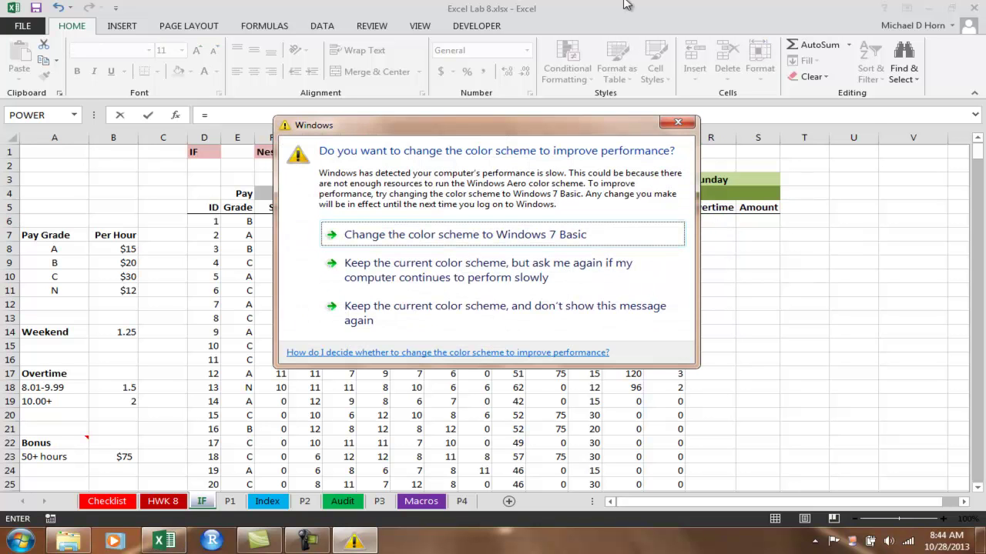
{"action": "left_click", "coordinate": [677, 125]}
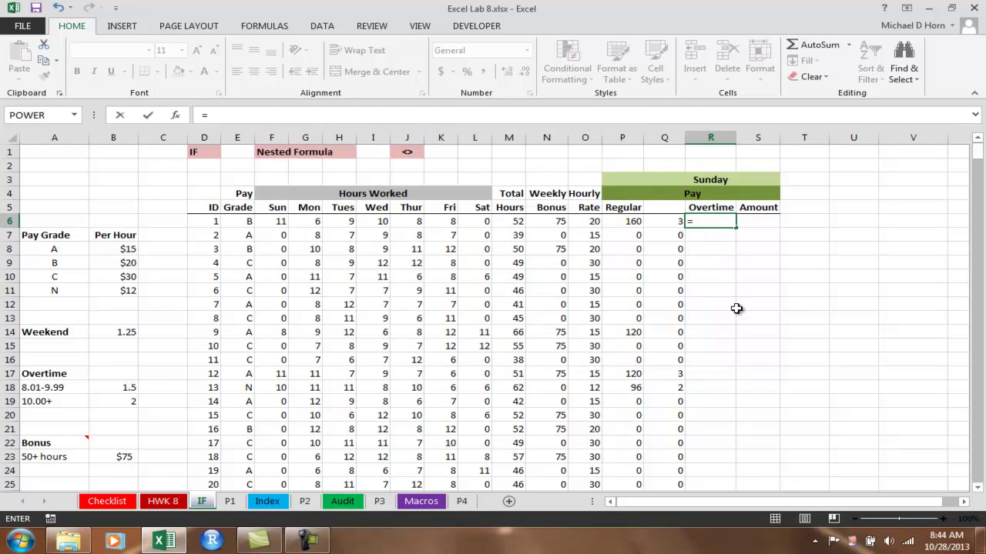
{"action": "type", "text": "if("}
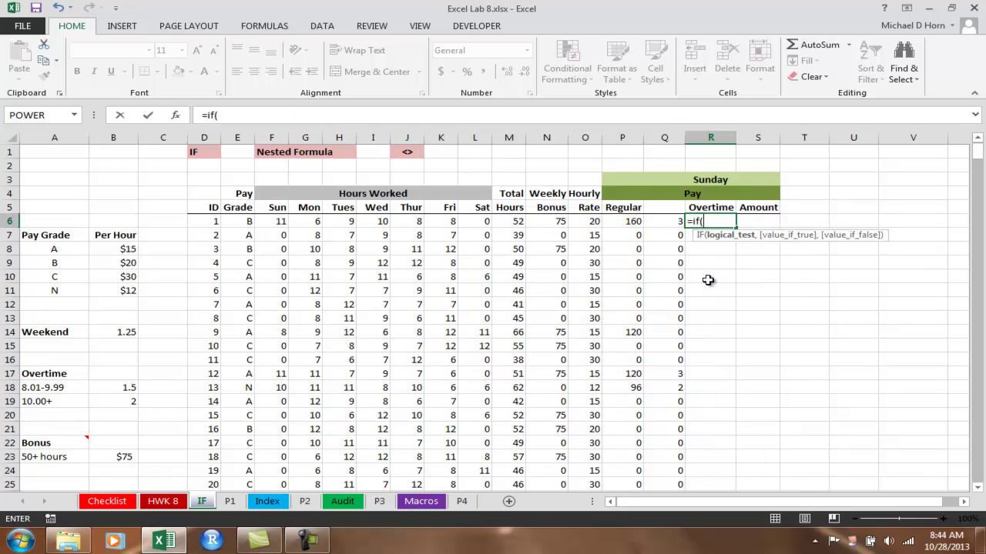
{"action": "left_click", "coordinate": [667, 223]}
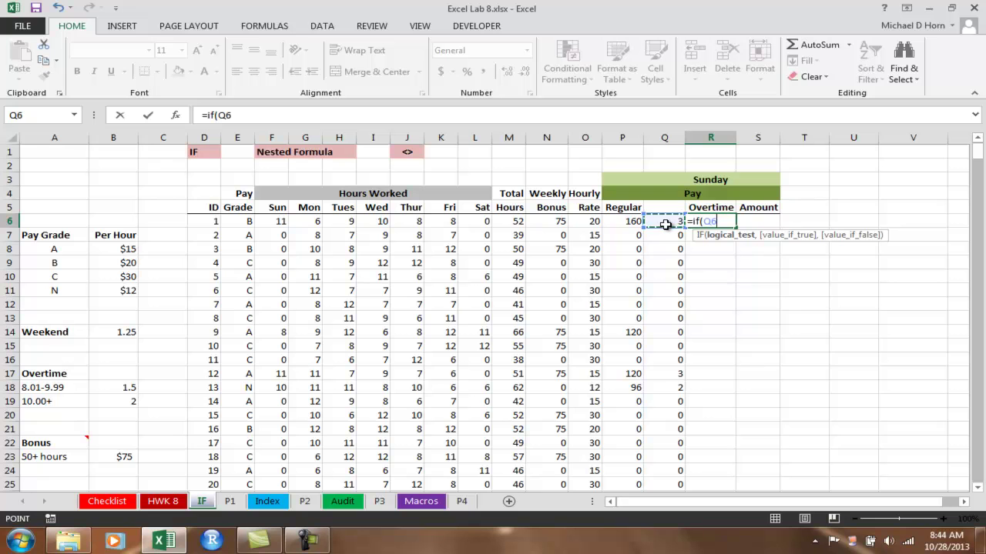
{"action": "type", "text": ">2,"}
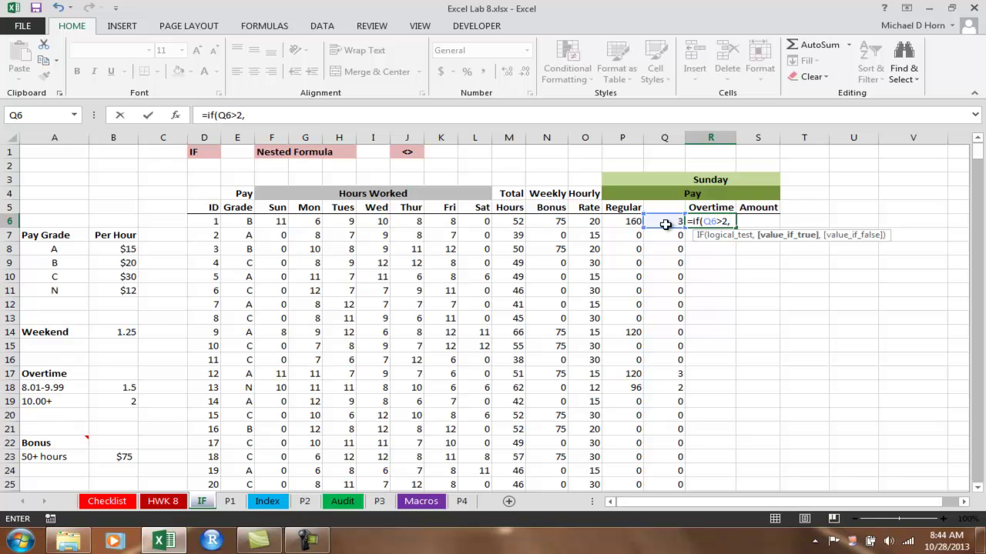
{"action": "key", "text": "BackSpace"}
{"action": "key", "text": "BackSpace"}
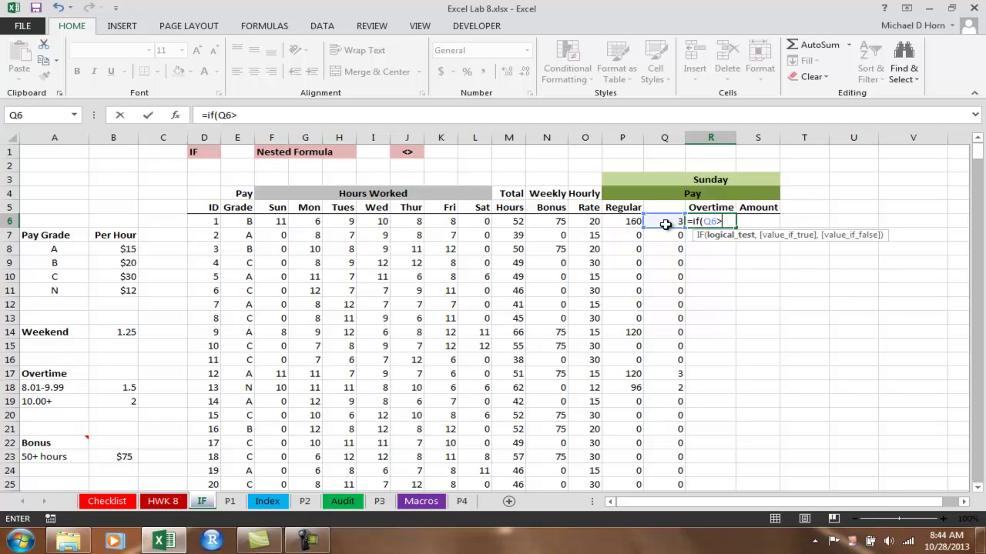
{"action": "type", "text": "2,"}
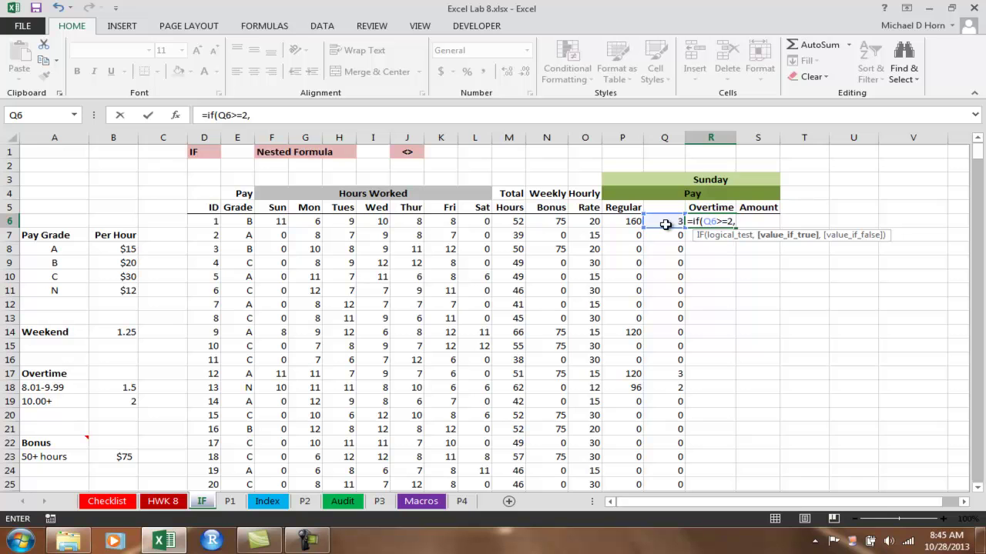
Step: Enter 2*O6*.15+(Q6-2)*O6*2 as the value if true in the R6 overtime formula
{"action": "type", "text": "2*"}
{"action": "left_click", "coordinate": [587, 221]}
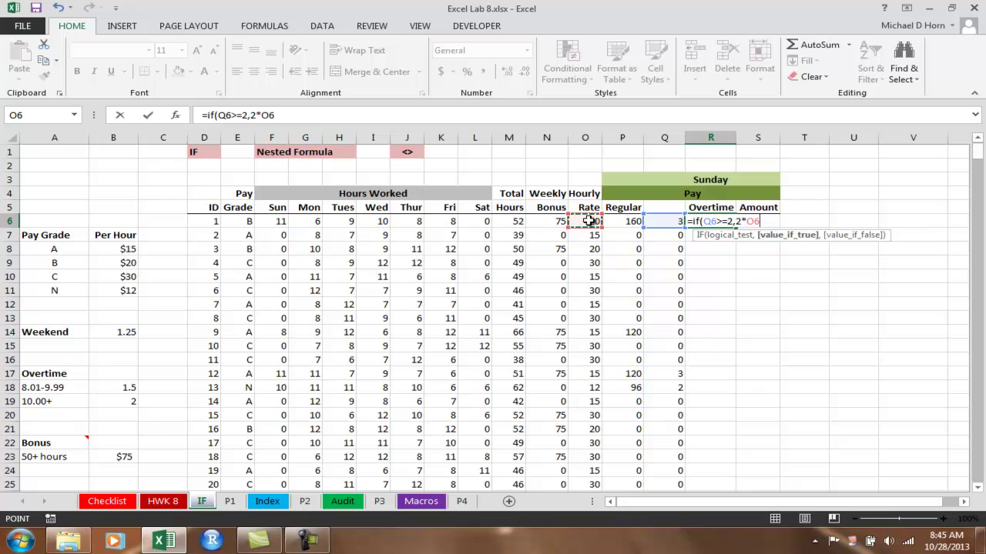
{"action": "type", "text": "*.15+"}
{"action": "type", "text": "("}
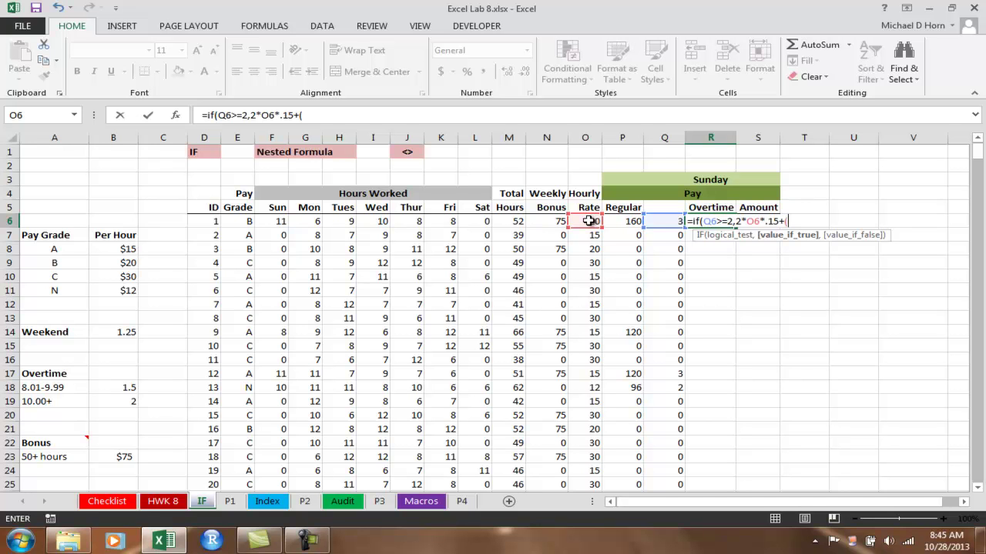
{"action": "left_click", "coordinate": [661, 220]}
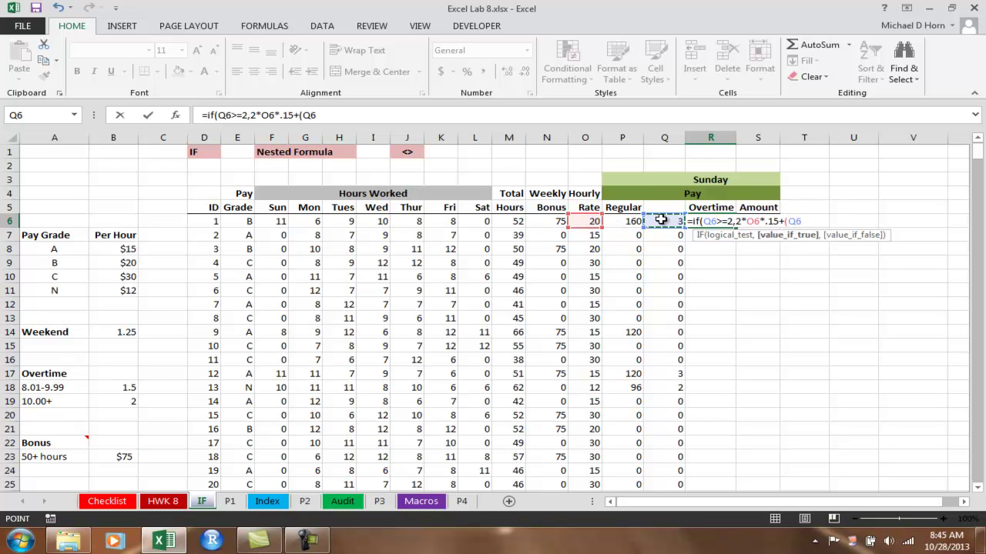
{"action": "type", "text": "-2)"}
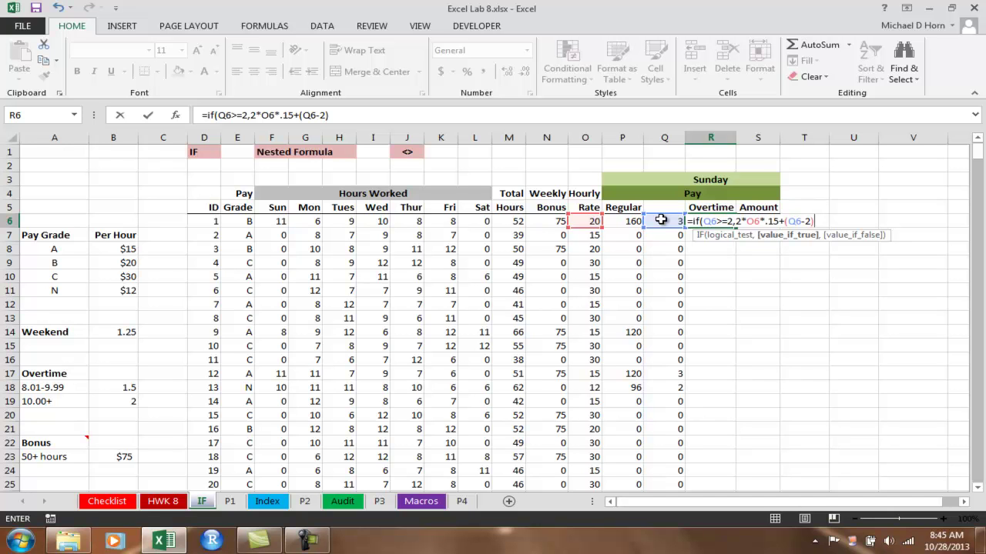
{"action": "type", "text": "*"}
{"action": "left_click", "coordinate": [587, 222]}
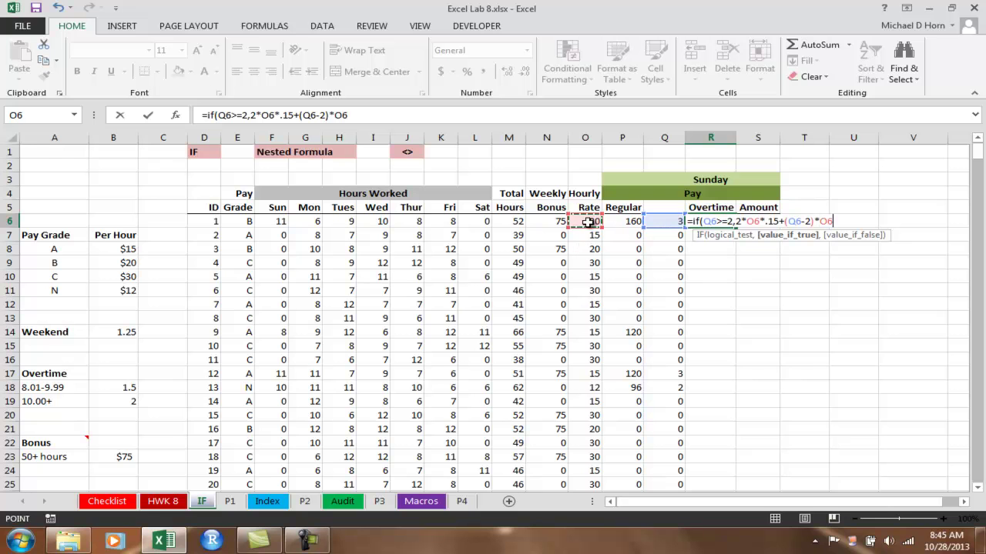
{"action": "type", "text": "*2"}
{"action": "type", "text": ","}
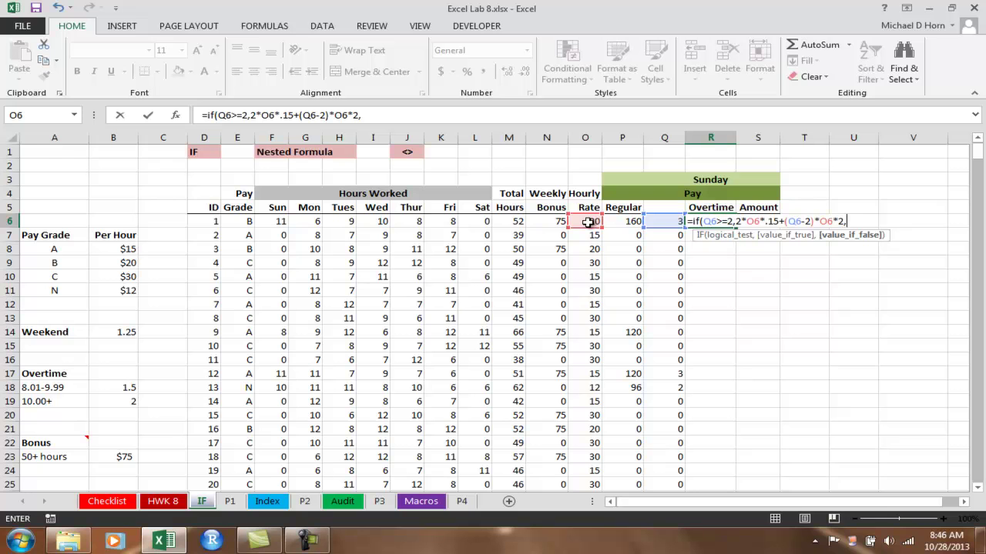
Step: Finish the R6 formula with the nested false value IF(Q6>0,Q6*O6*1.5,0) and fill it down the Overtime column
{"action": "type", "text": "if("}
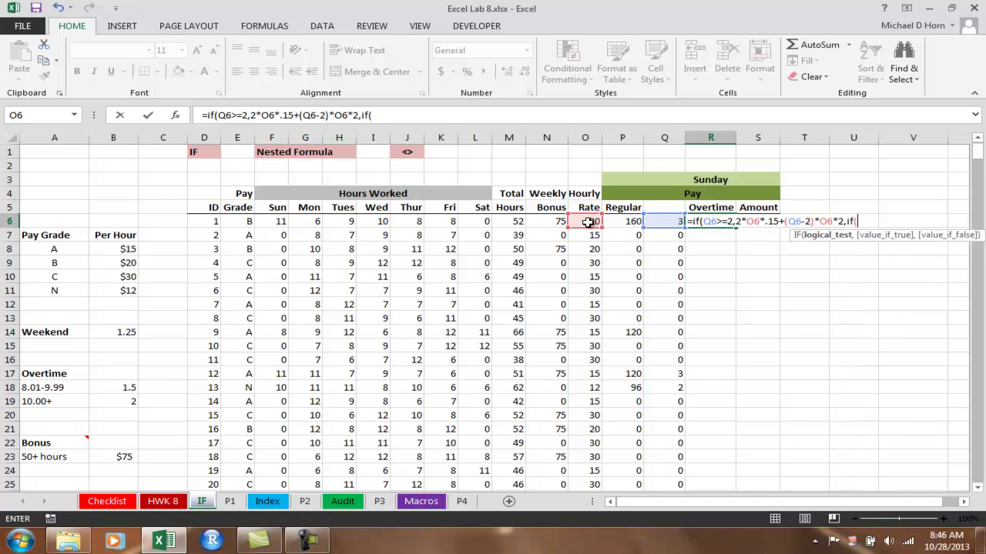
{"action": "left_click", "coordinate": [668, 223]}
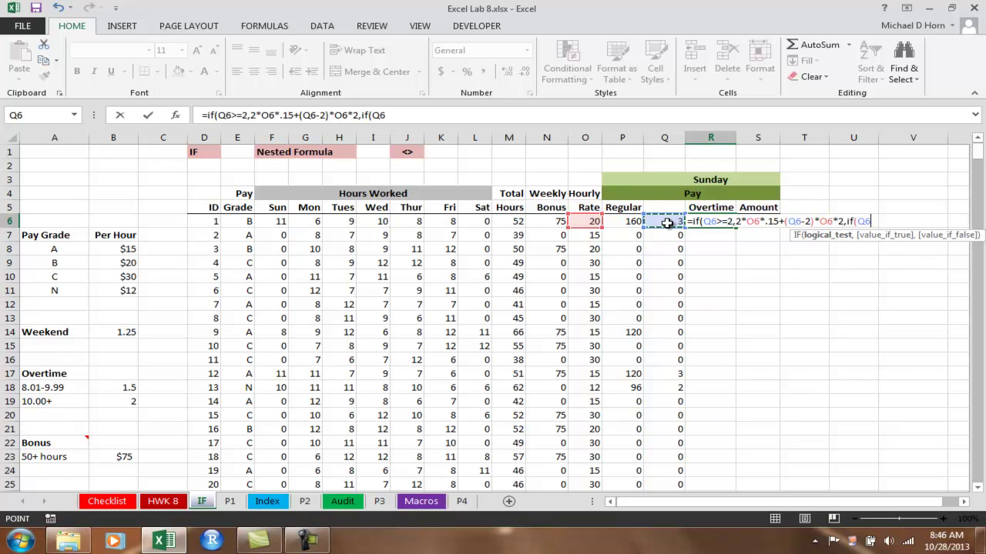
{"action": "type", "text": ">0,"}
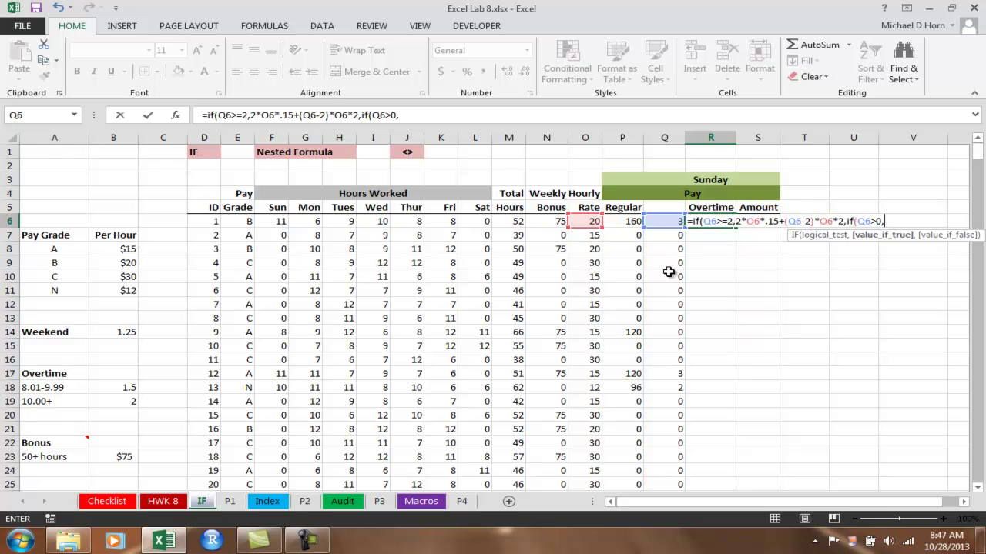
{"action": "type", "text": "q6*"}
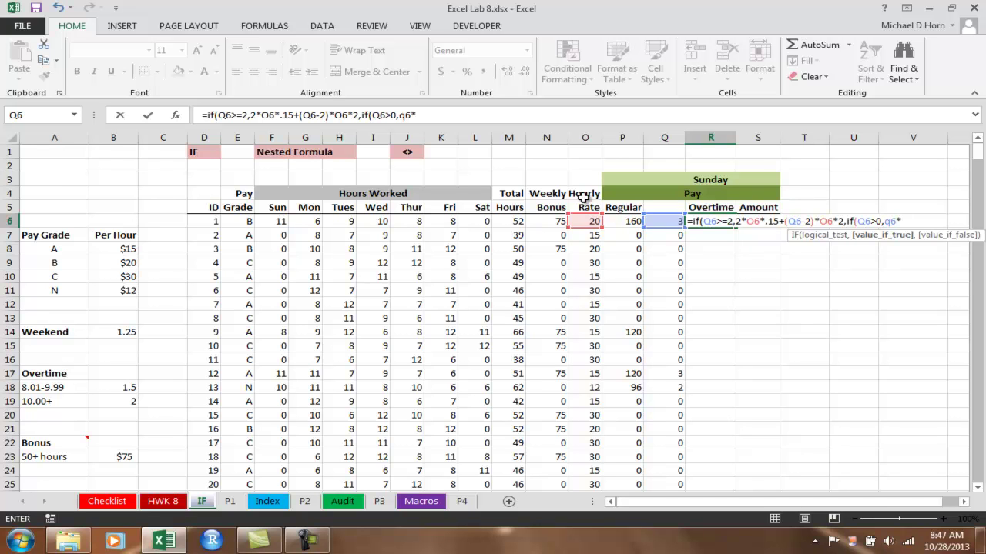
{"action": "left_click", "coordinate": [584, 222]}
{"action": "type", "text": "*1.5"}
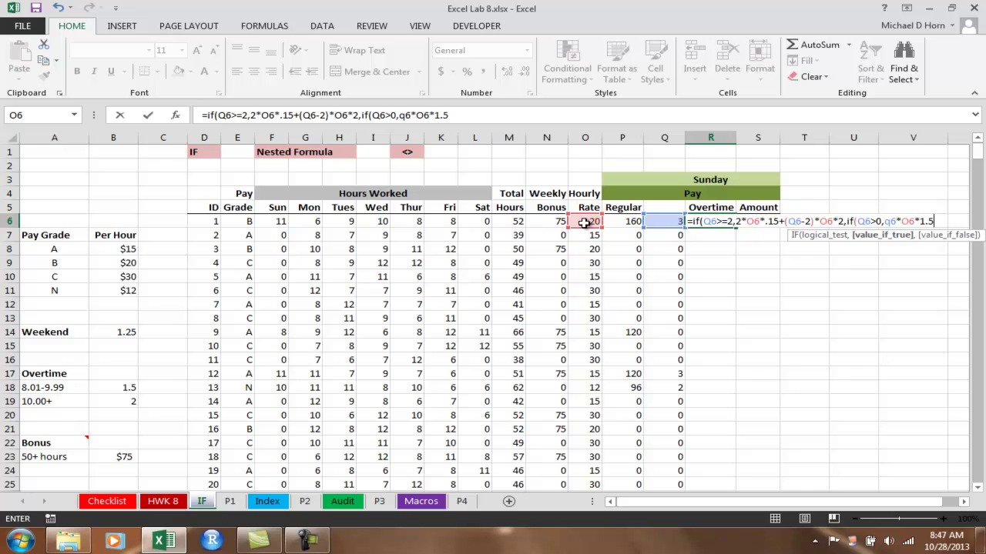
{"action": "type", "text": ",0"}
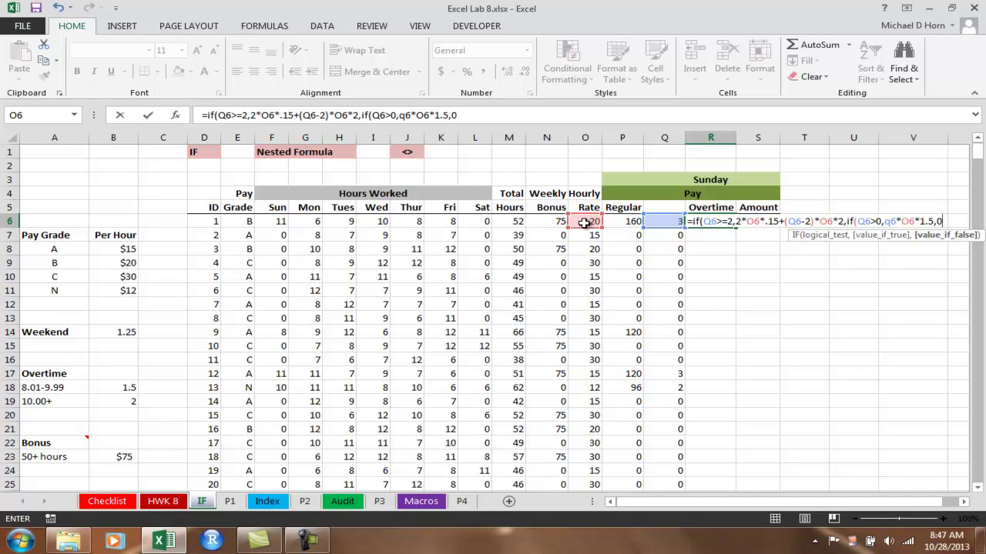
{"action": "type", "text": ")"}
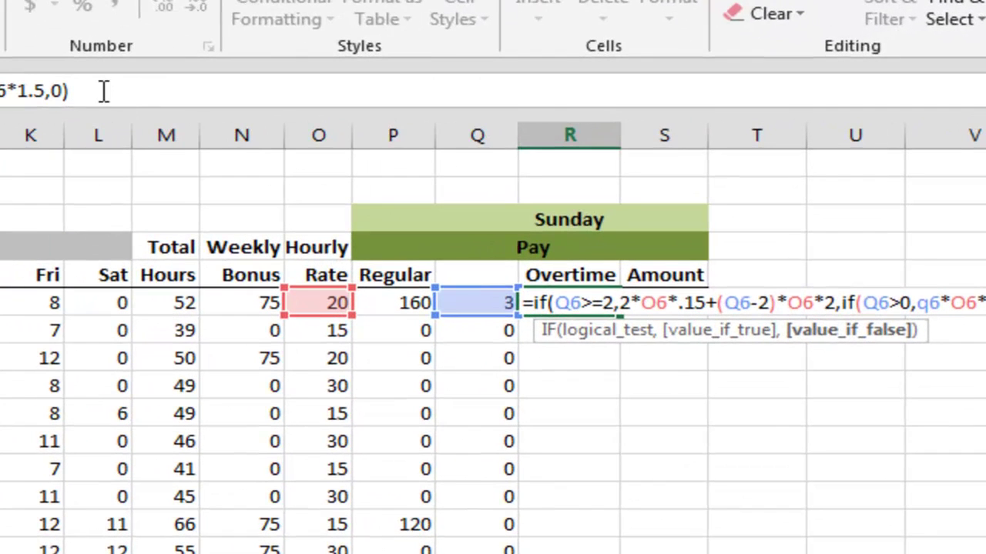
{"action": "left_click", "coordinate": [104, 91]}
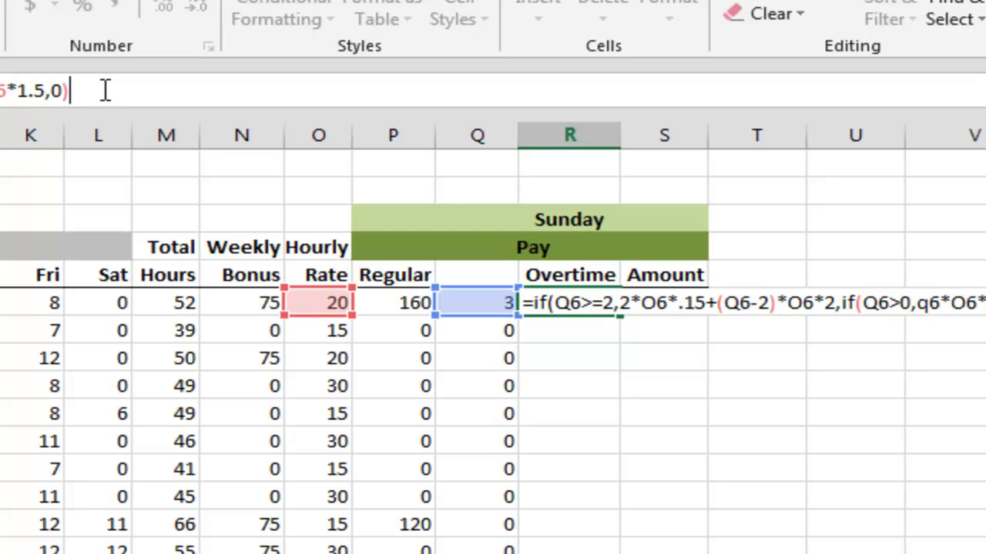
{"action": "type", "text": ")"}
{"action": "key", "text": "Return"}
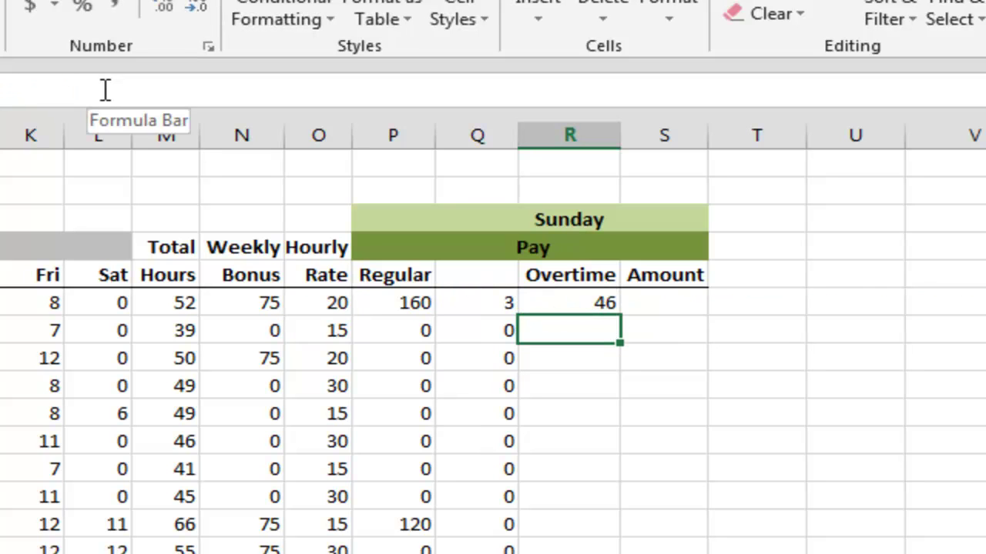
{"action": "left_click", "coordinate": [578, 306]}
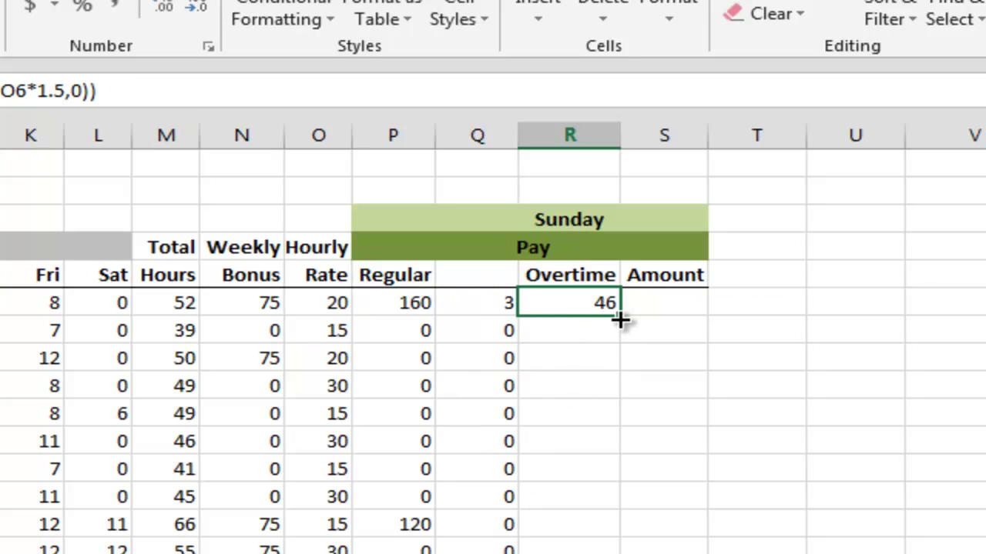
{"action": "double_click", "coordinate": [620, 318]}
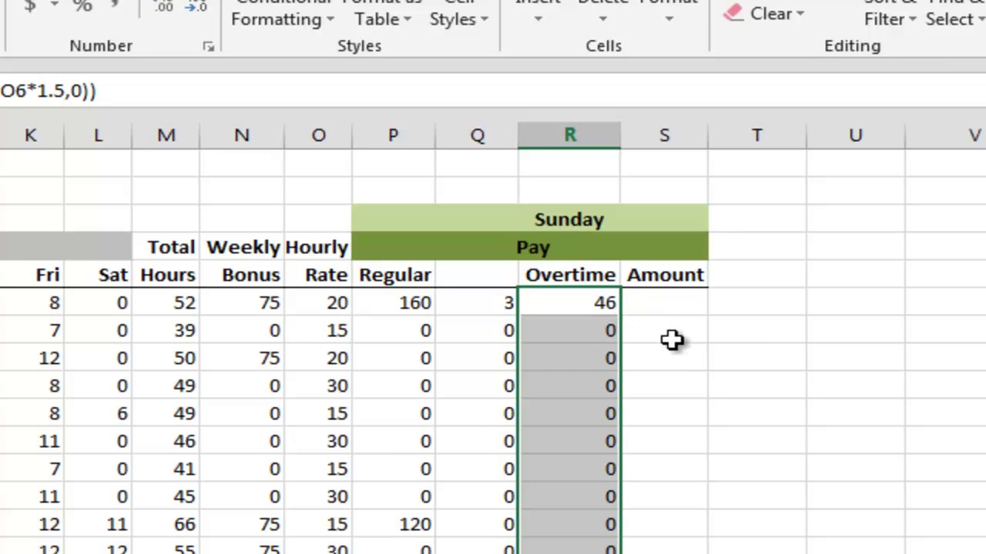
{"action": "left_click", "coordinate": [679, 306]}
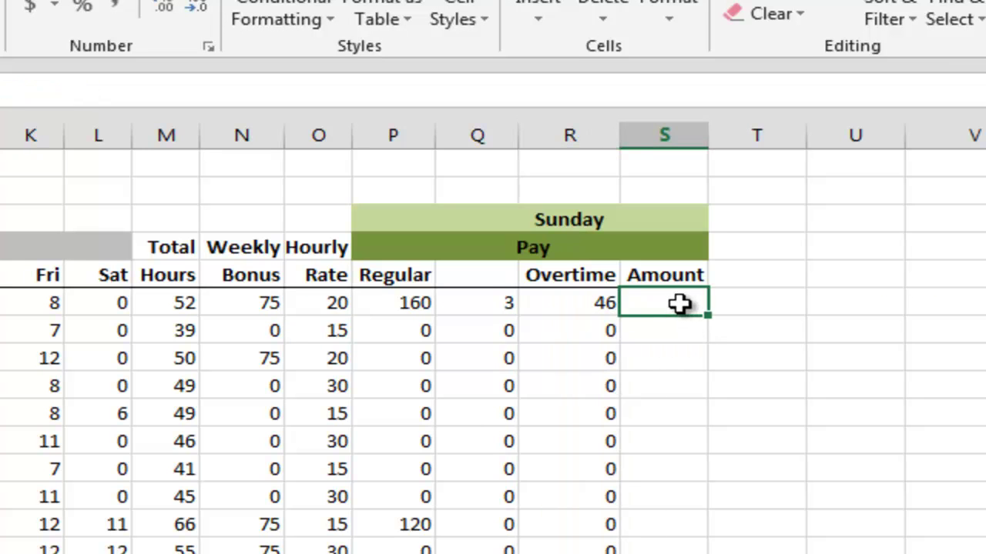
{"action": "left_click", "coordinate": [412, 302]}
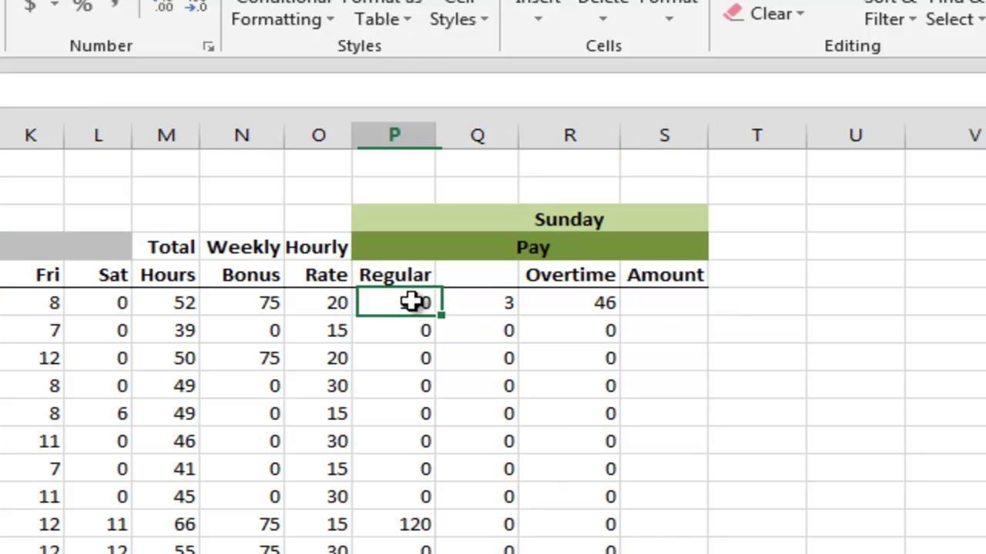
{"action": "key", "text": "Right"}
{"action": "key", "text": "Right"}
{"action": "key", "text": "Right"}
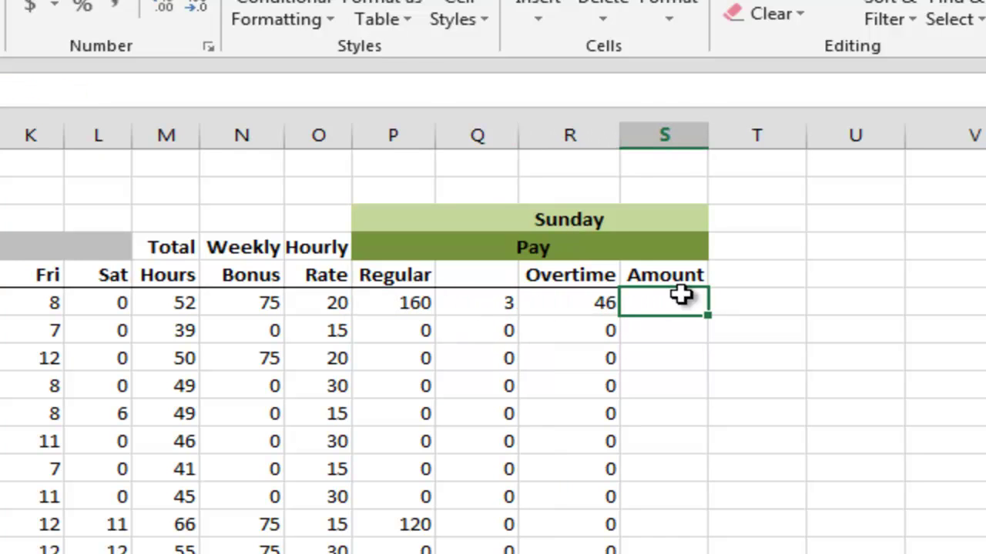
{"action": "type", "text": "="}
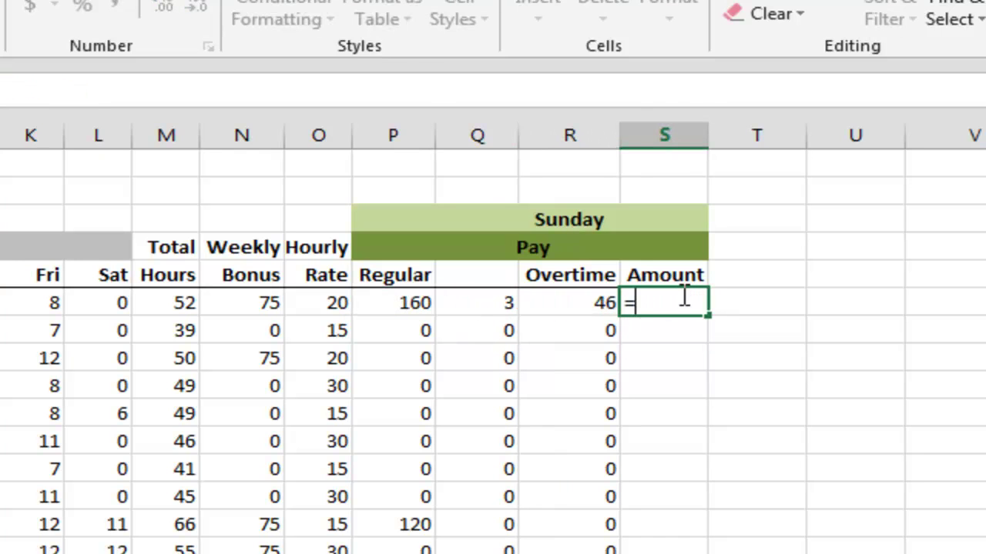
{"action": "left_click", "coordinate": [395, 304]}
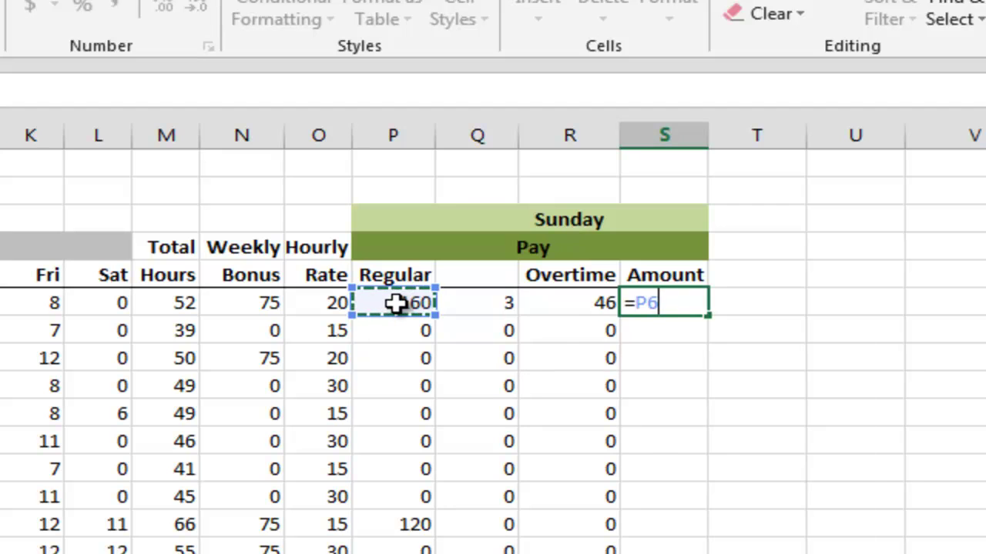
{"action": "key", "text": "BackSpace"}
{"action": "key", "text": "BackSpace"}
{"action": "key", "text": "BackSpace"}
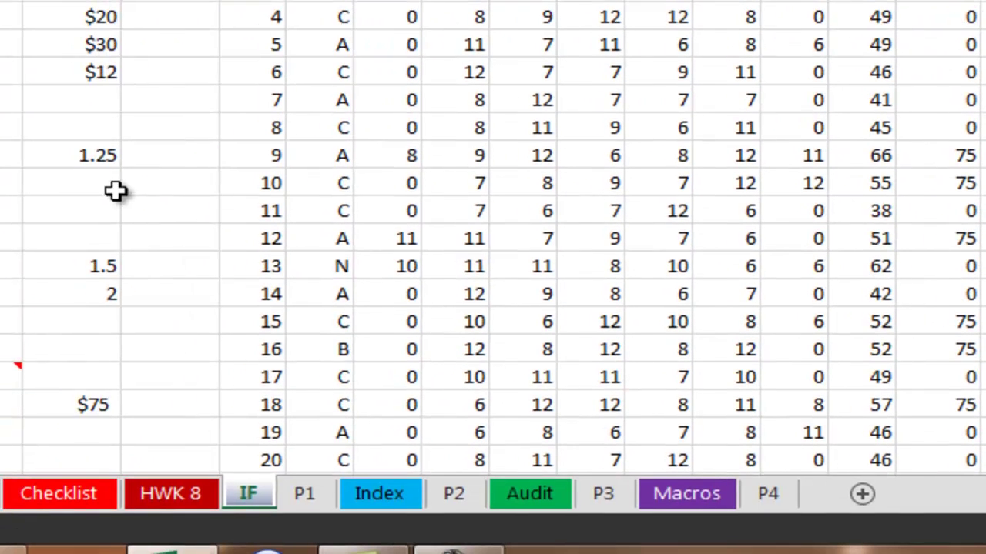
{"action": "left_click", "coordinate": [87, 159]}
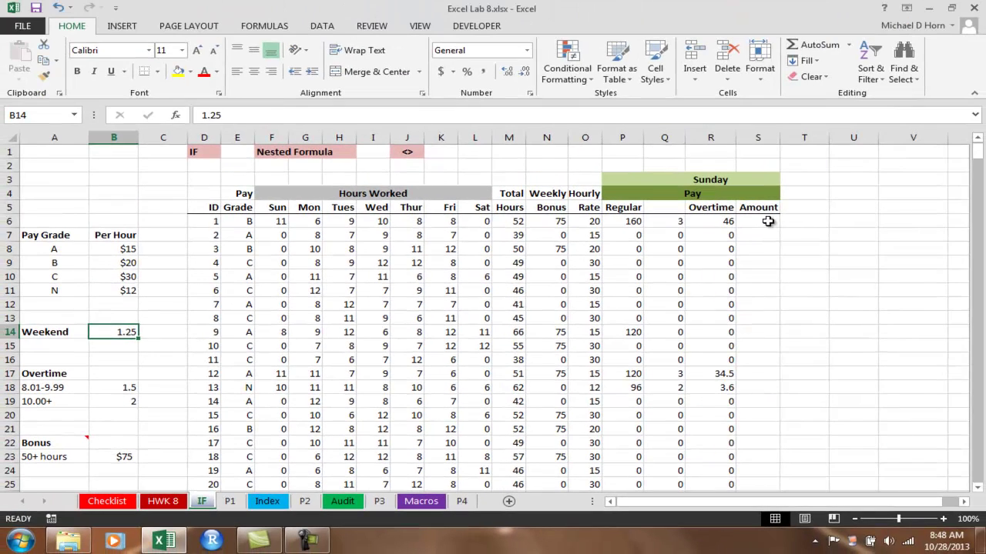
Step: Calculate the Sunday pay amount in S6 with =(P6+R6)*1.25 and fill the formula down the Amount column
{"action": "left_click", "coordinate": [769, 221]}
{"action": "type", "text": "="}
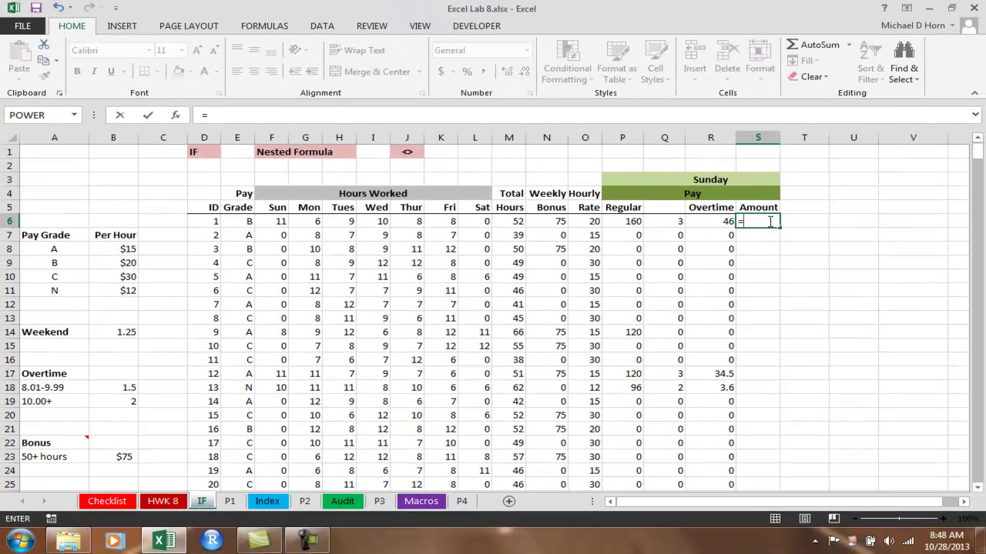
{"action": "type", "text": "("}
{"action": "left_click", "coordinate": [632, 222]}
{"action": "type", "text": "+"}
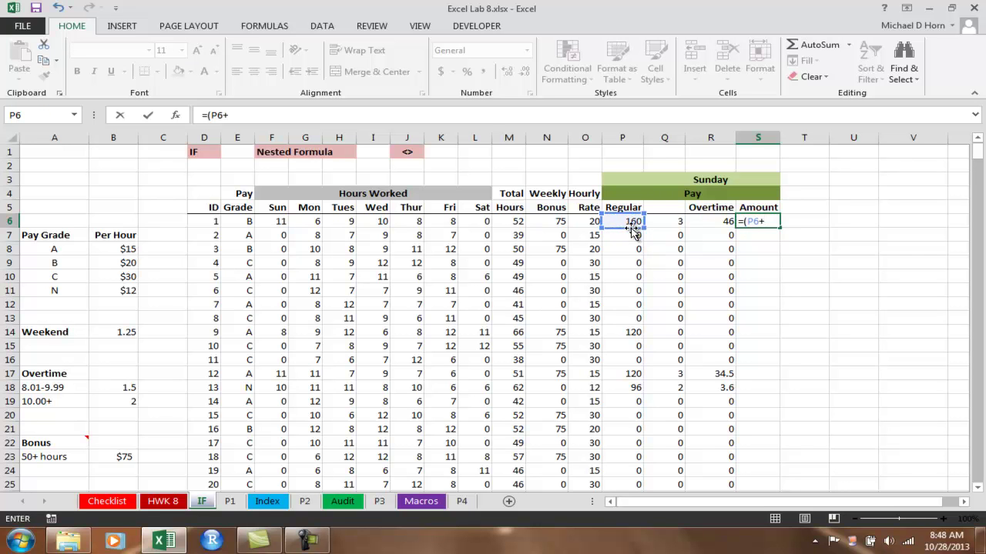
{"action": "left_click", "coordinate": [707, 224]}
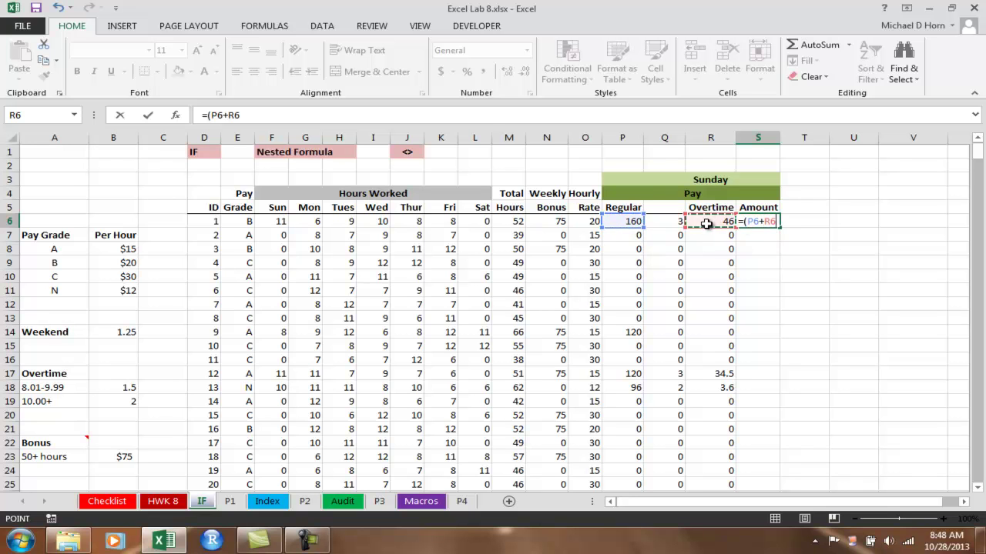
{"action": "type", "text": ")*`"}
{"action": "key", "text": "BackSpace"}
{"action": "type", "text": "1.25"}
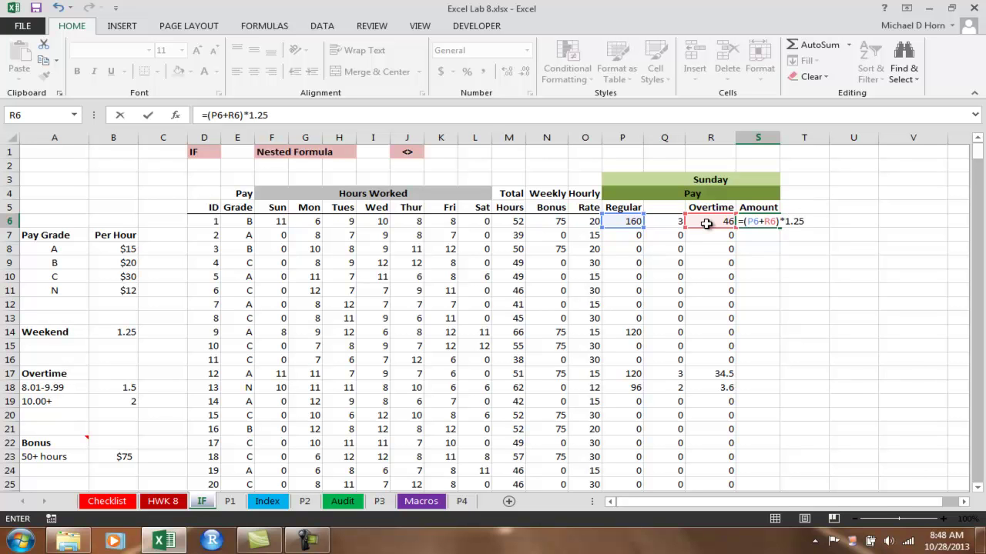
{"action": "key", "text": "Return"}
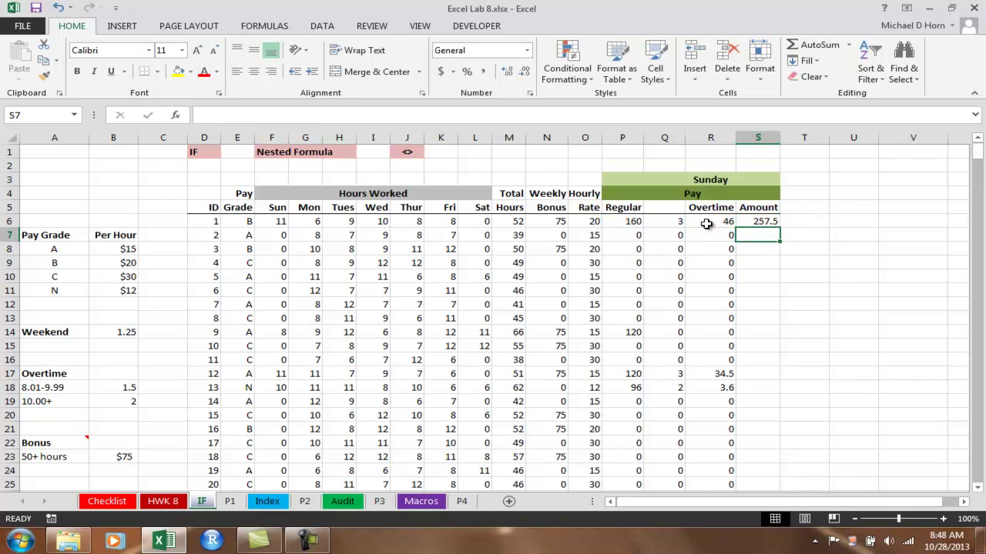
{"action": "left_click", "coordinate": [768, 225]}
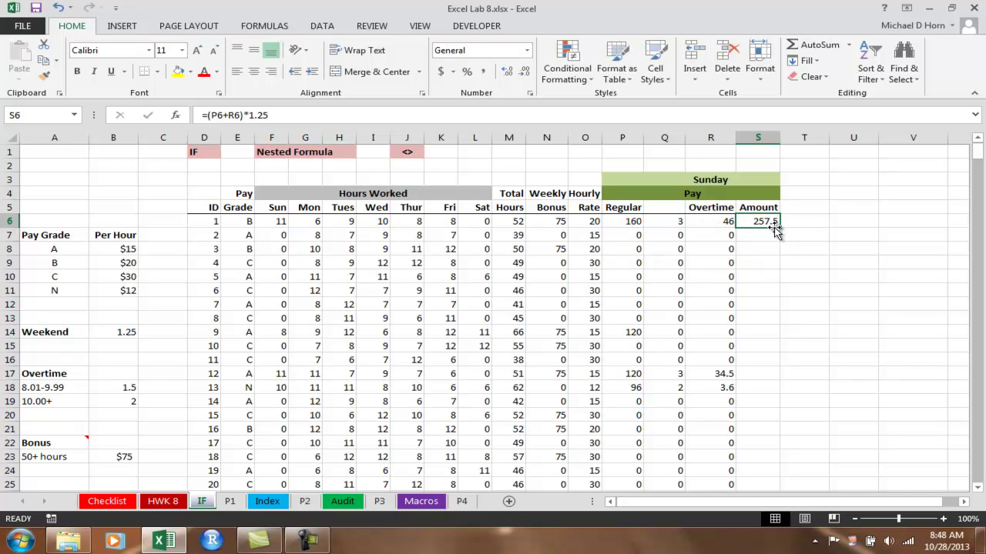
{"action": "double_click", "coordinate": [778, 227]}
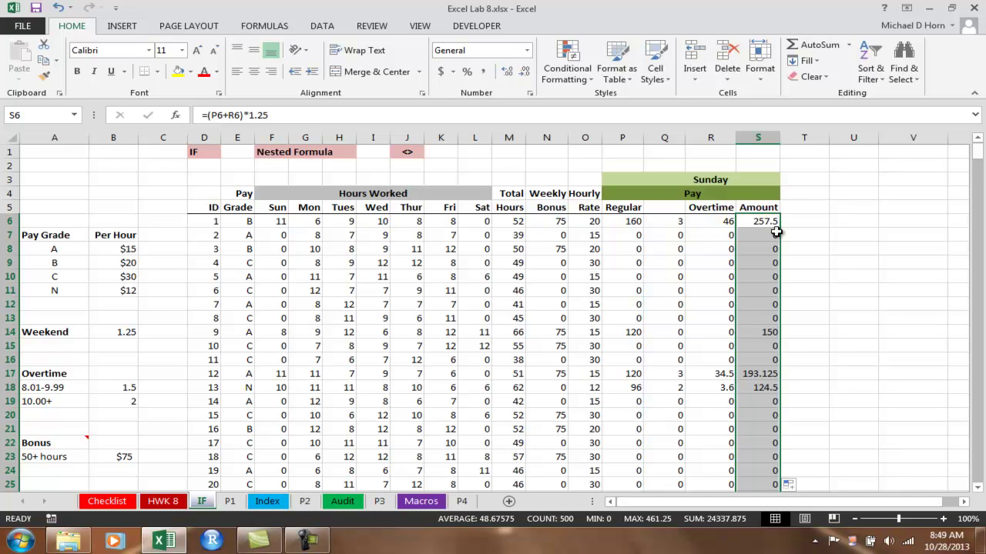
Step: Copy the IF formula text from P6 without its equals sign, keeping the current Windows color scheme and suppressing that message for good
{"action": "left_click", "coordinate": [759, 222]}
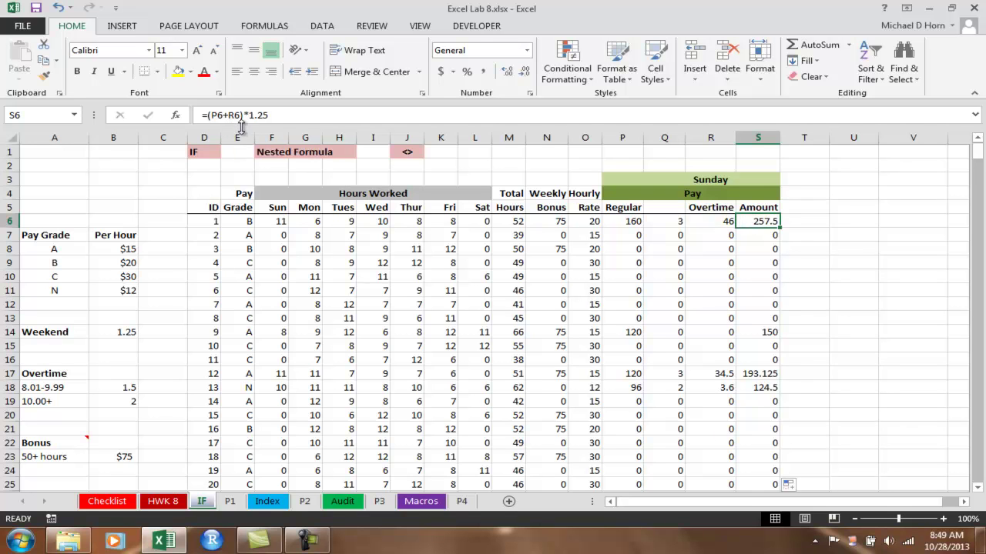
{"action": "left_click", "coordinate": [628, 221]}
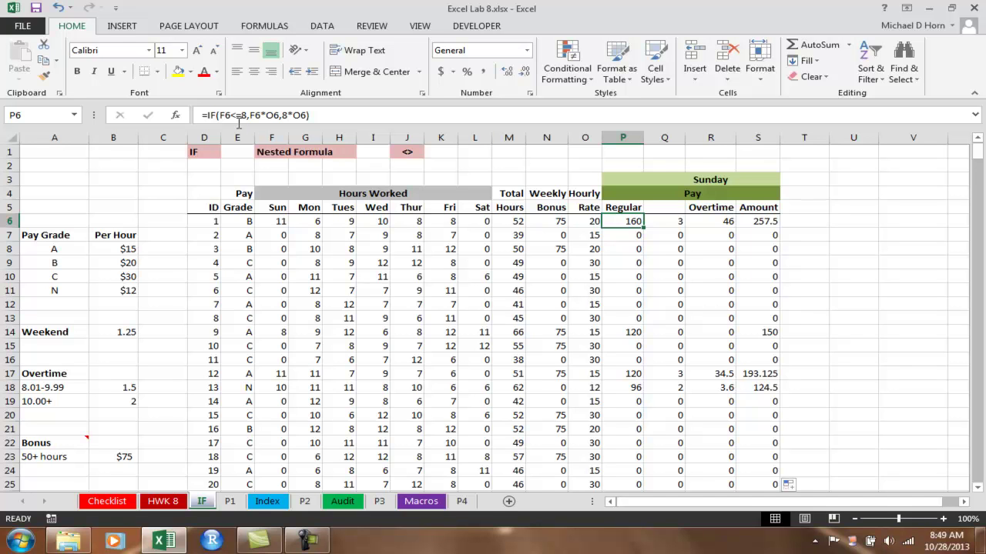
{"action": "left_click", "coordinate": [208, 115]}
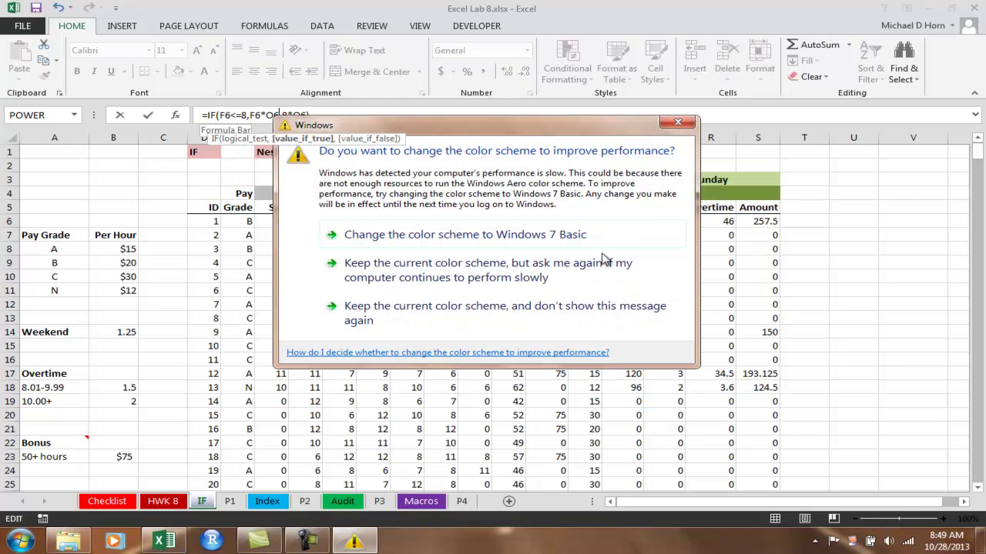
{"action": "left_click", "coordinate": [487, 310]}
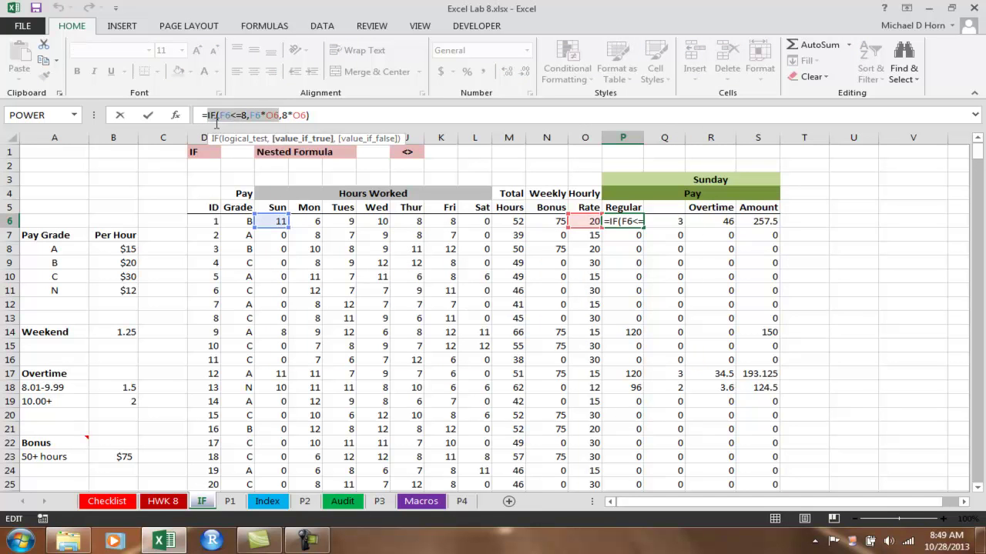
{"action": "left_click_drag", "start_coordinate": [208, 115], "coordinate": [321, 116]}
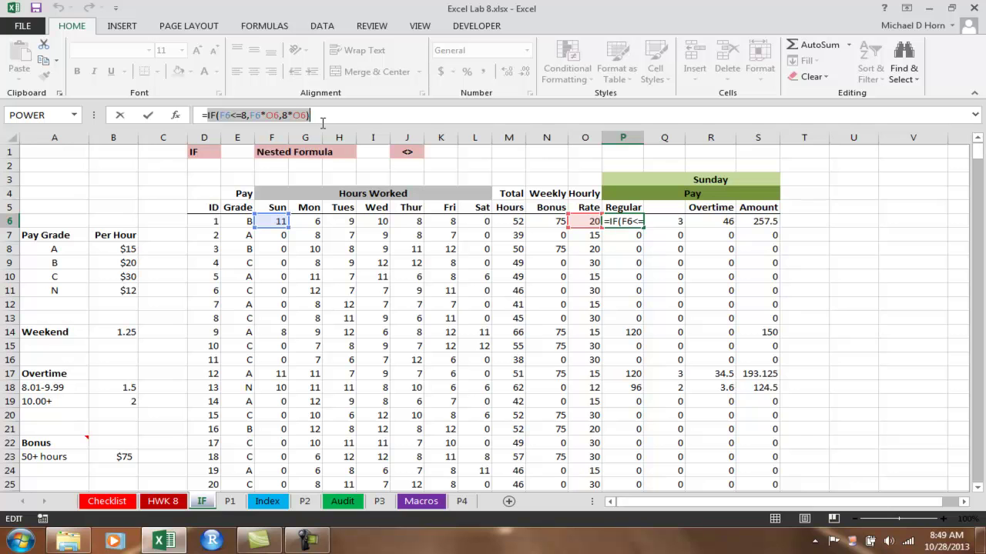
{"action": "right_click", "coordinate": [281, 120]}
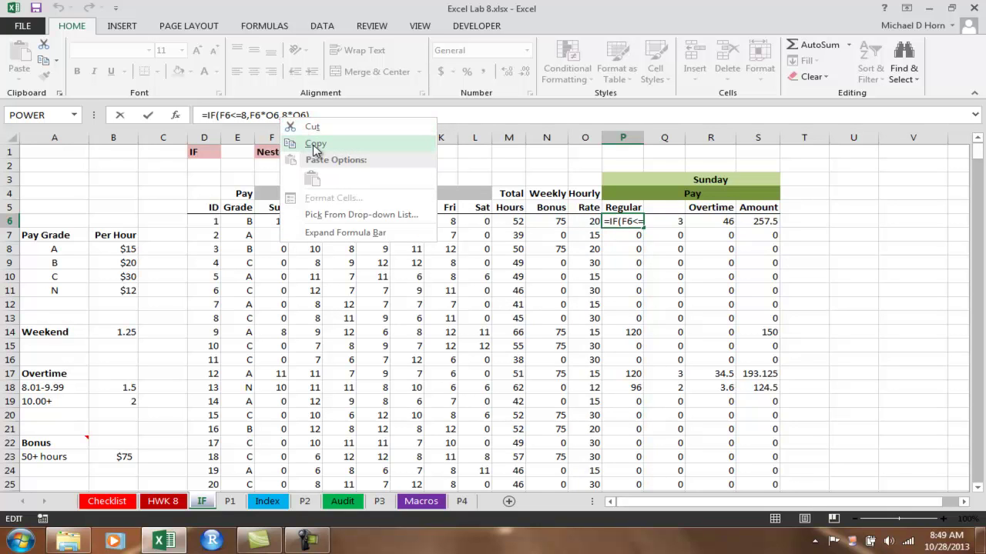
{"action": "left_click", "coordinate": [315, 145]}
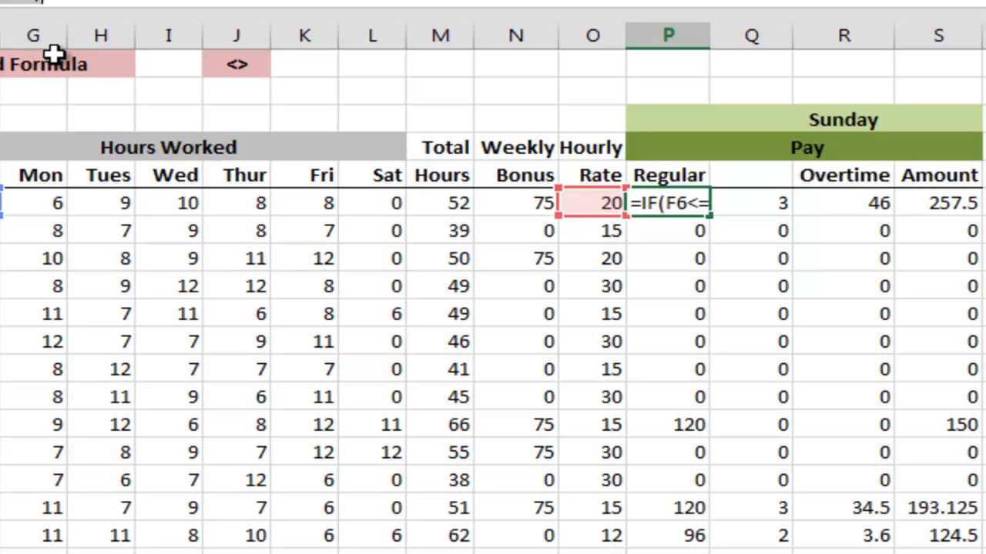
{"action": "key", "text": "Escape"}
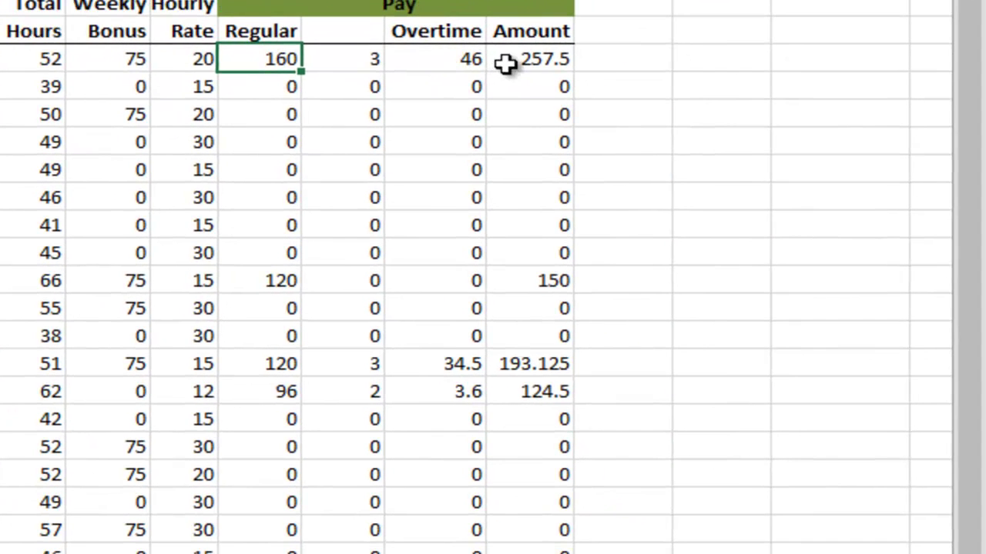
Step: Replace the P6 reference in the S6 formula with the copied IF text, making it =(IF(F6<=8,F6*O6,8*O6)+R6)*1.25
{"action": "left_click", "coordinate": [508, 64]}
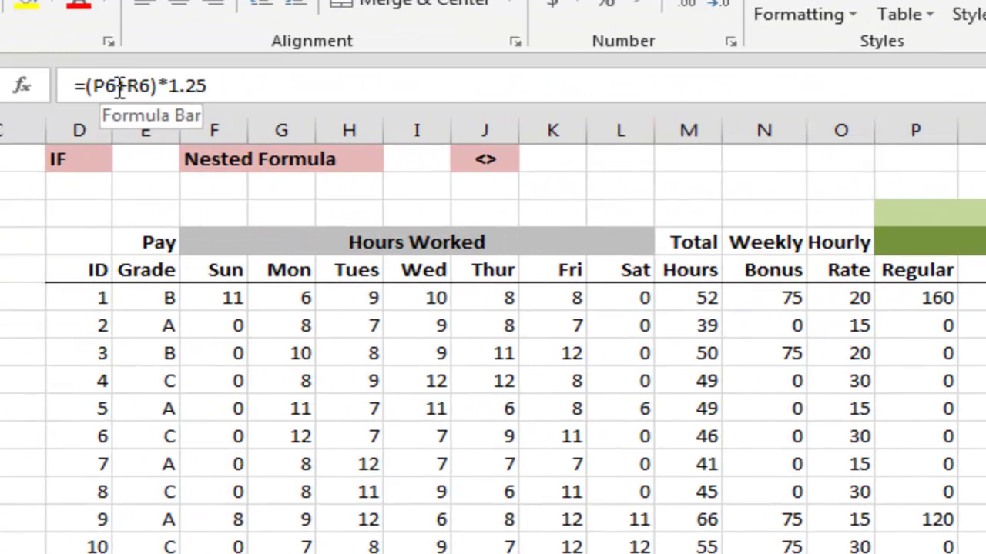
{"action": "left_click", "coordinate": [121, 88]}
{"action": "key", "text": "BackSpace"}
{"action": "key", "text": "BackSpace"}
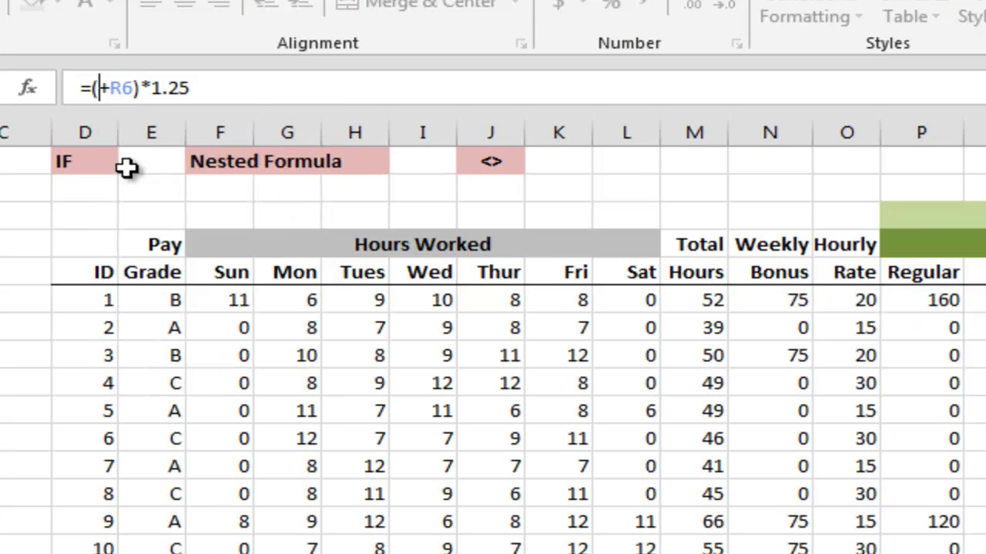
{"action": "right_click", "coordinate": [100, 91]}
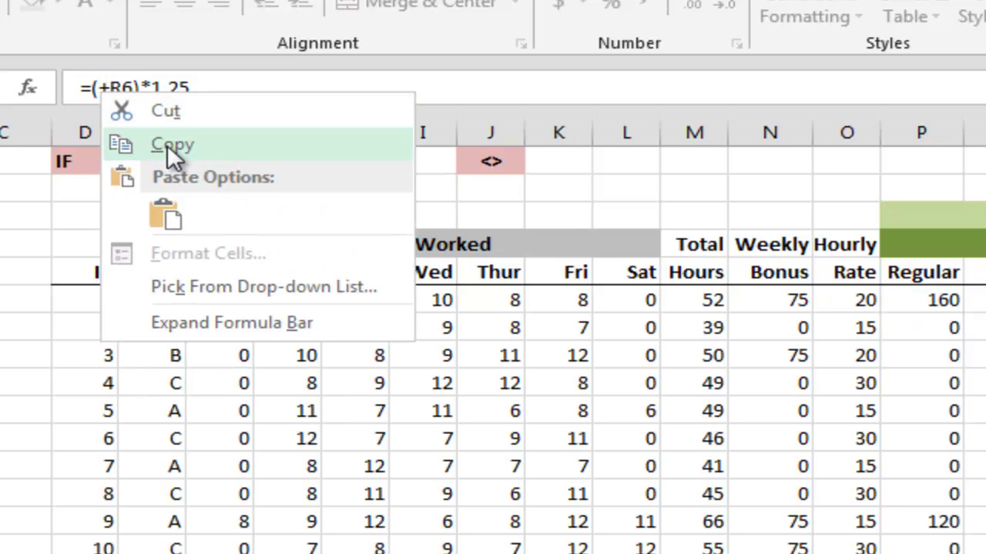
{"action": "left_click", "coordinate": [169, 208]}
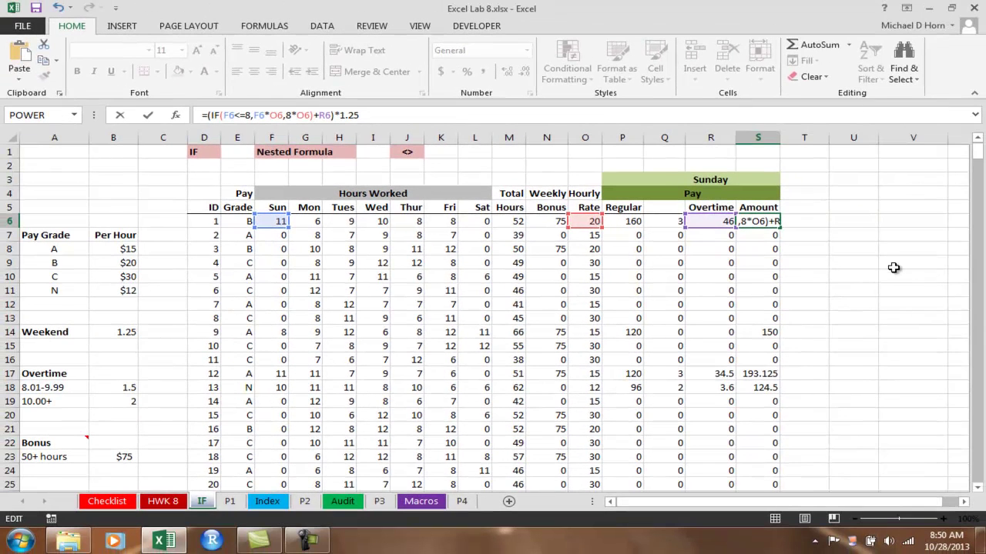
{"action": "left_click", "coordinate": [843, 237]}
{"action": "left_click", "coordinate": [758, 222]}
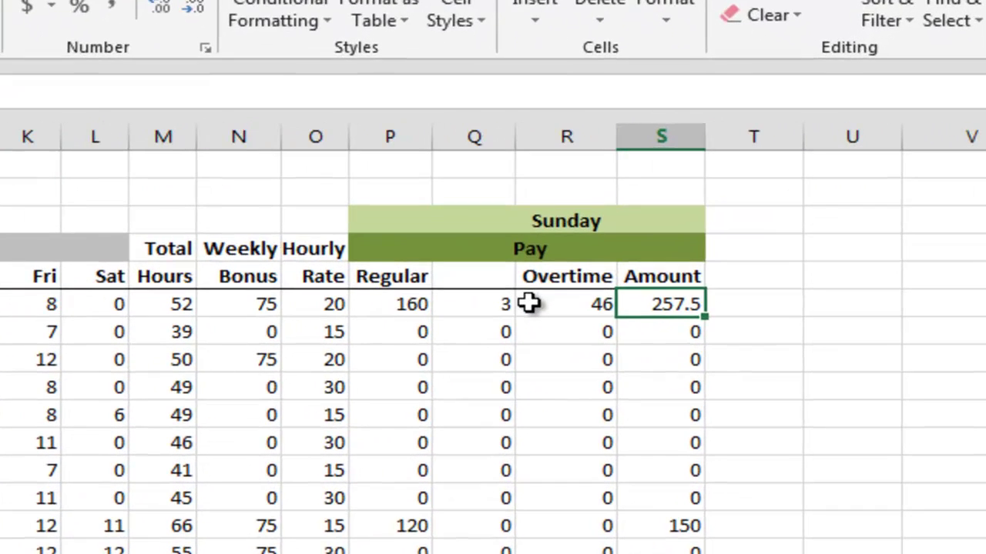
Step: Examine the nested overtime formula in R6 as the other part of the S6 amount and return to S6
{"action": "left_click", "coordinate": [692, 221]}
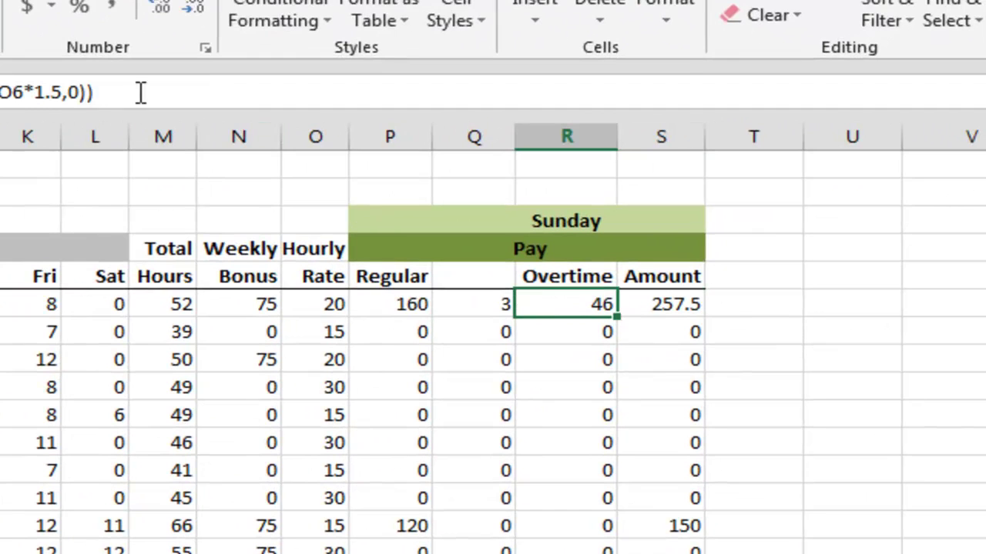
{"action": "left_click", "coordinate": [99, 92]}
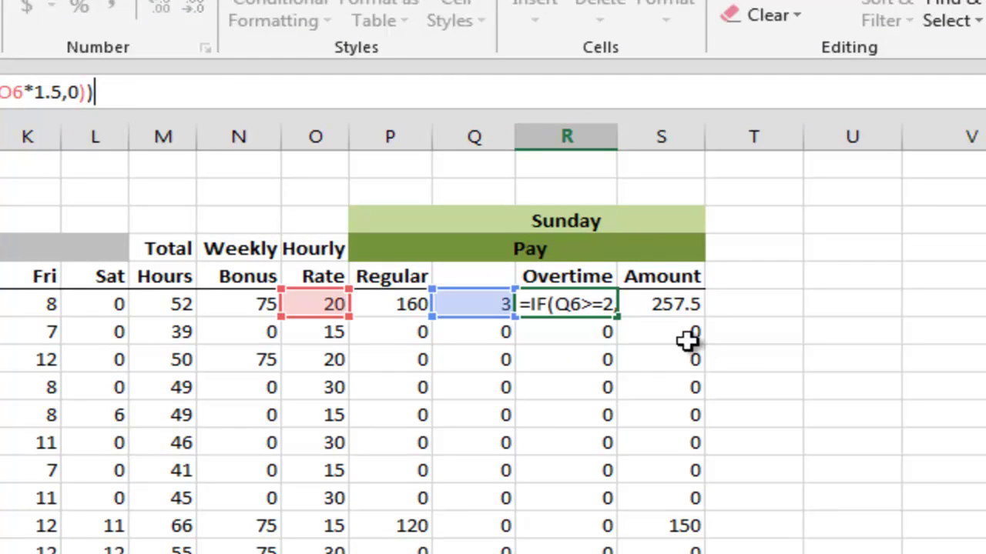
{"action": "left_click", "coordinate": [667, 304]}
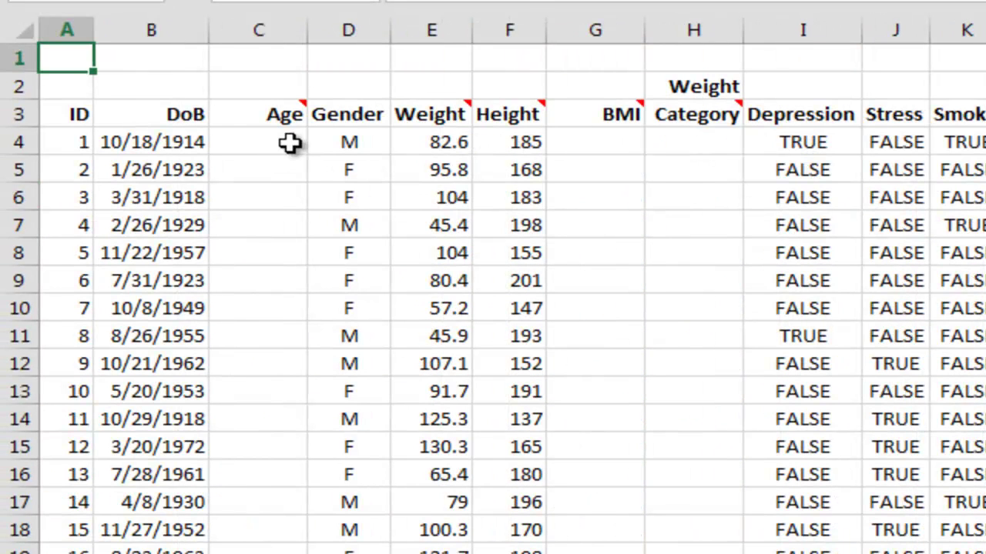
Step: Open the comment on the Age header of sheet P1 for editing and make its box taller to fit the full text
{"action": "mouse_move", "coordinate": [255, 115]}
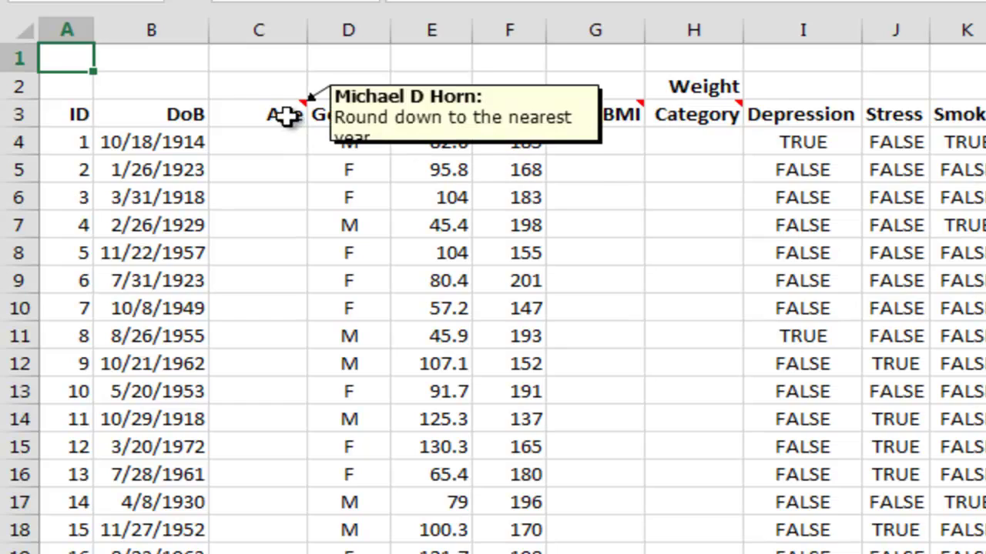
{"action": "right_click", "coordinate": [281, 117]}
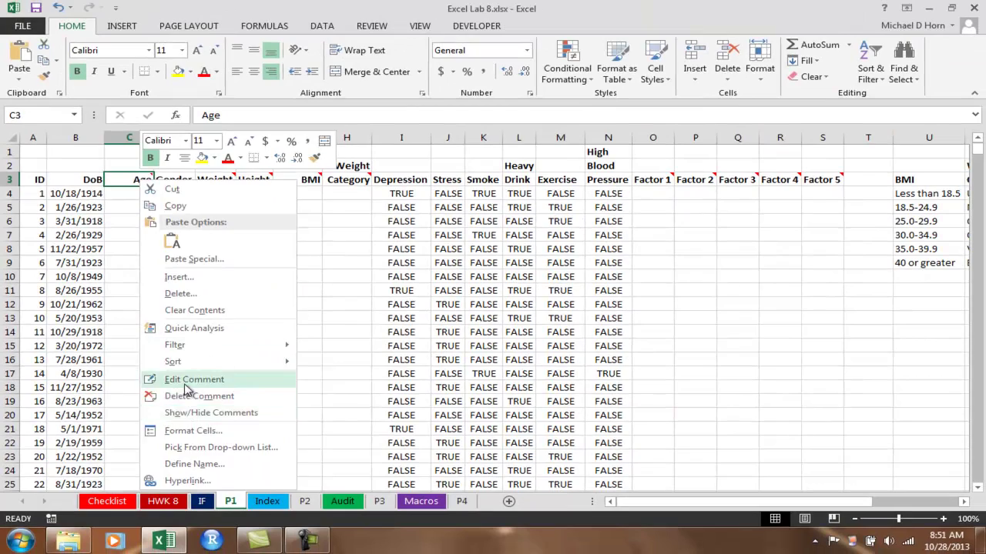
{"action": "left_click", "coordinate": [184, 380]}
{"action": "left_click_drag", "start_coordinate": [255, 194], "coordinate": [261, 231]}
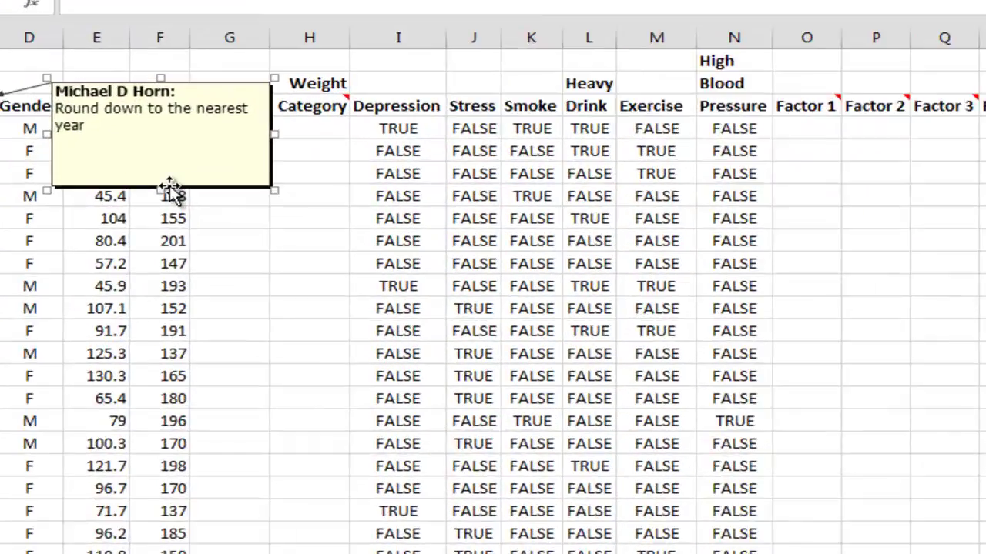